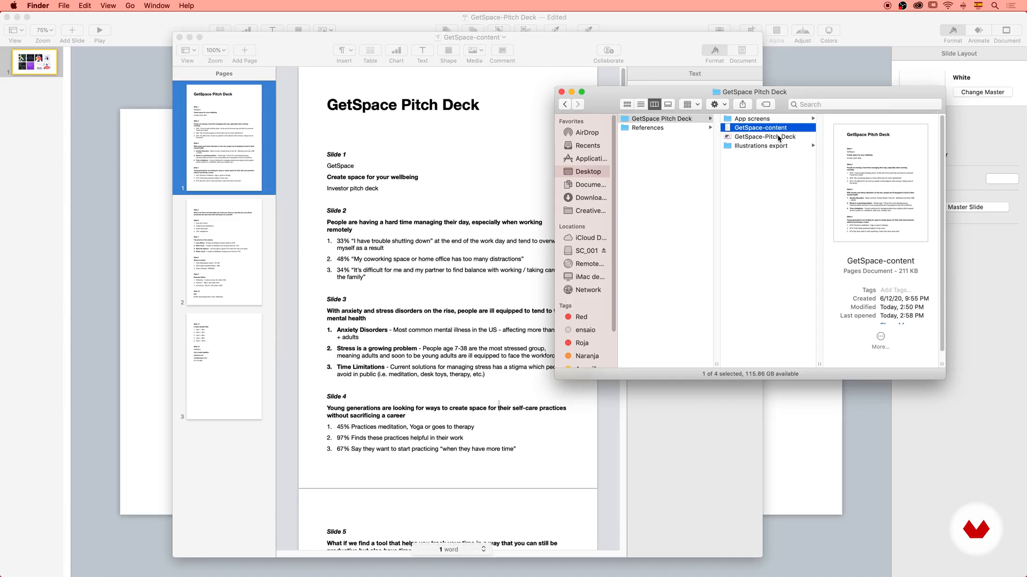
Browse the App screens folder, preview AppScreen01.png, and open the Illustrations export folder.
left_click(778, 122)
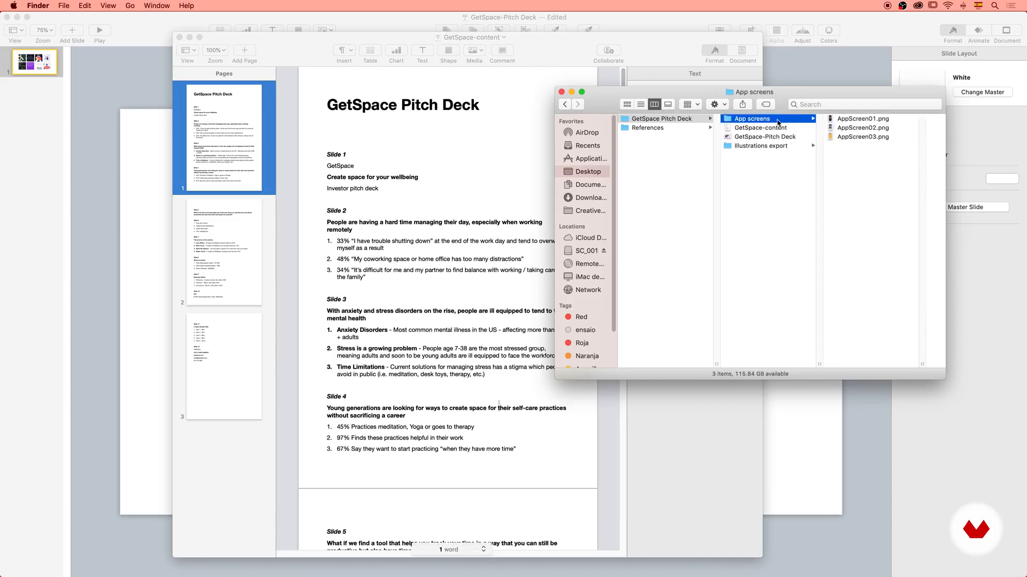
left_click(853, 121)
key("space")
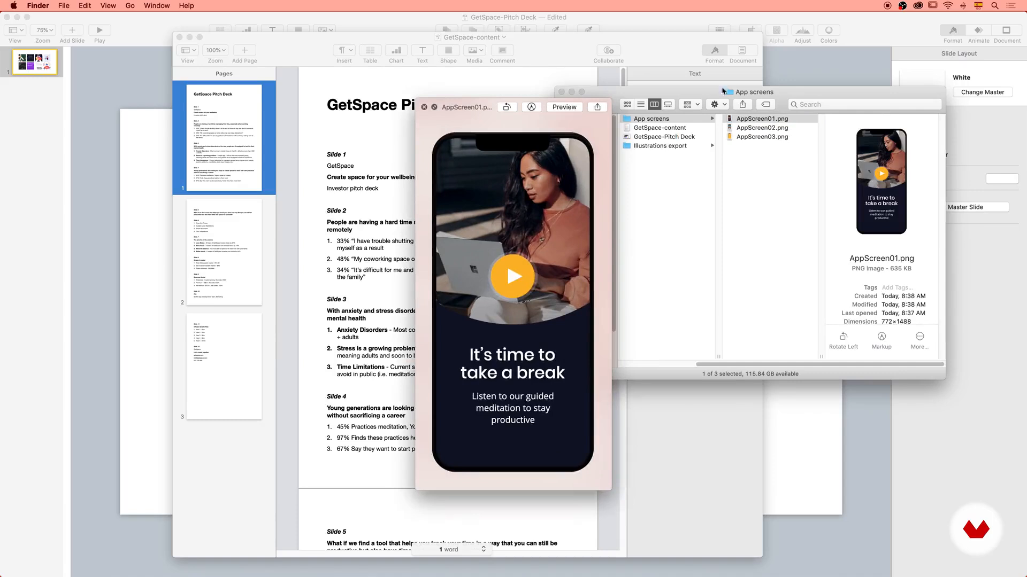
key("space")
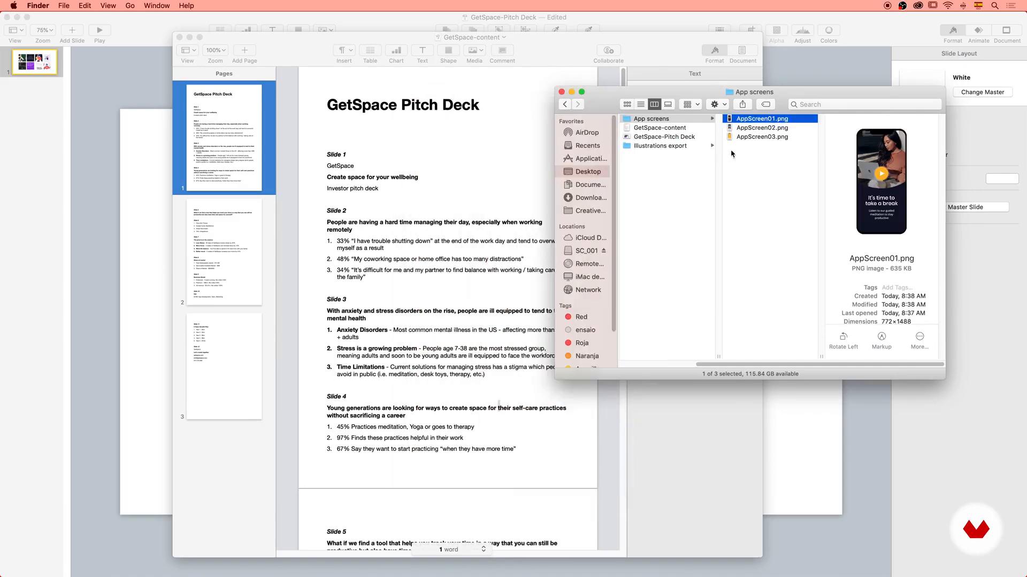
left_click(665, 147)
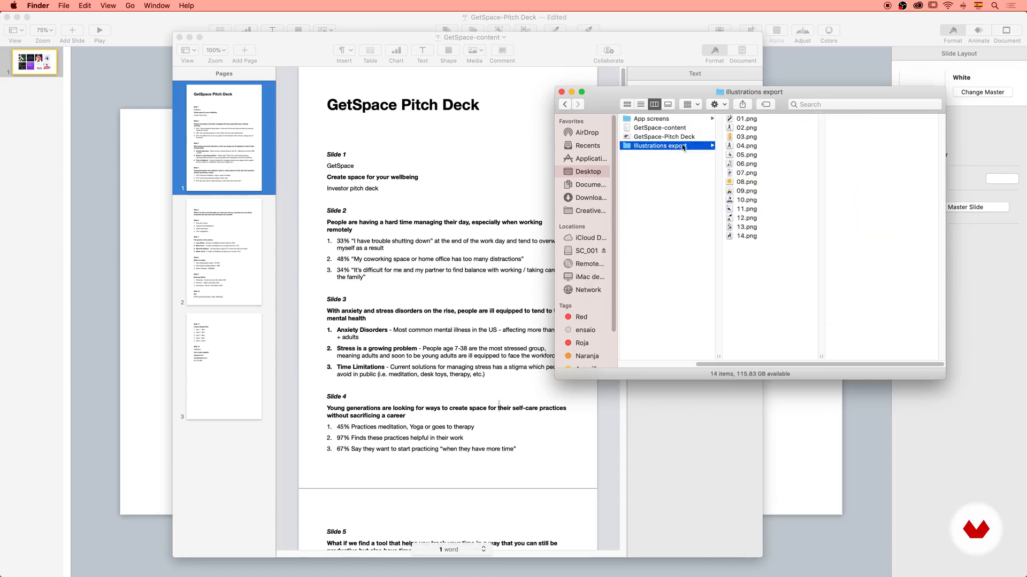
Switch to the GetSpace-Pitch Deck in Keynote, add a blank White slide after slide 1 and show the rulers.
left_click(821, 436)
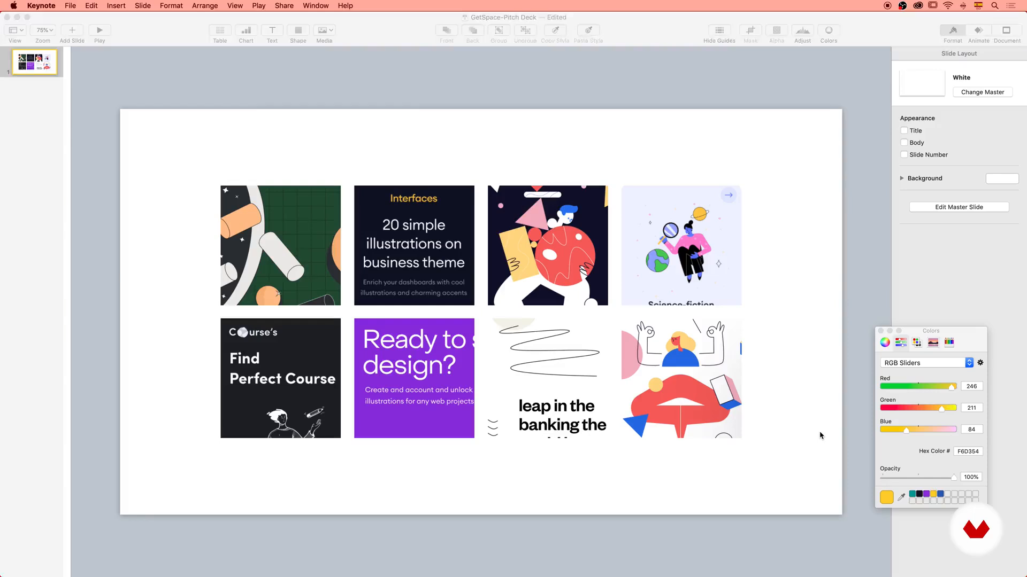
left_click(72, 31)
left_click(83, 79)
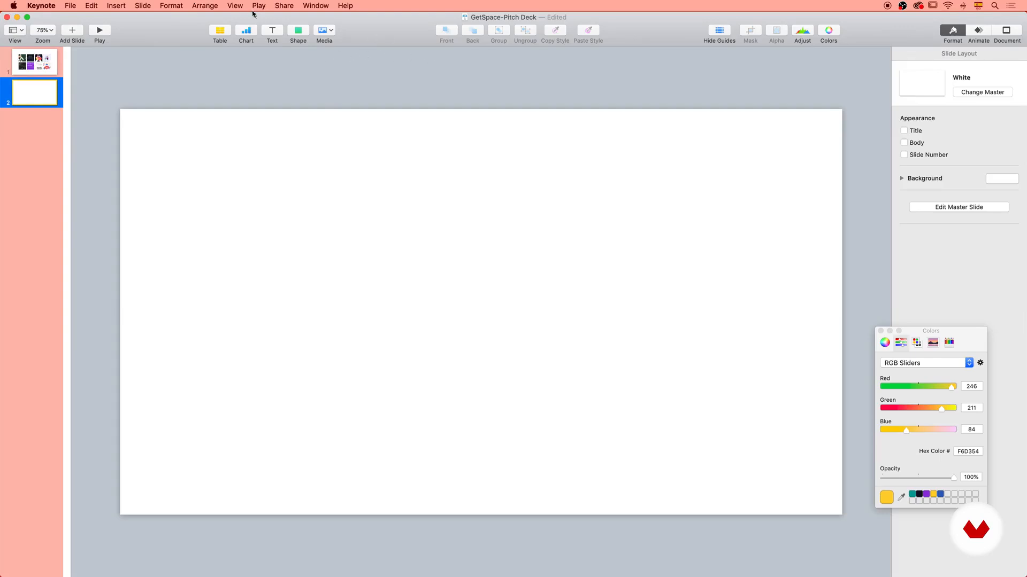
left_click(236, 4)
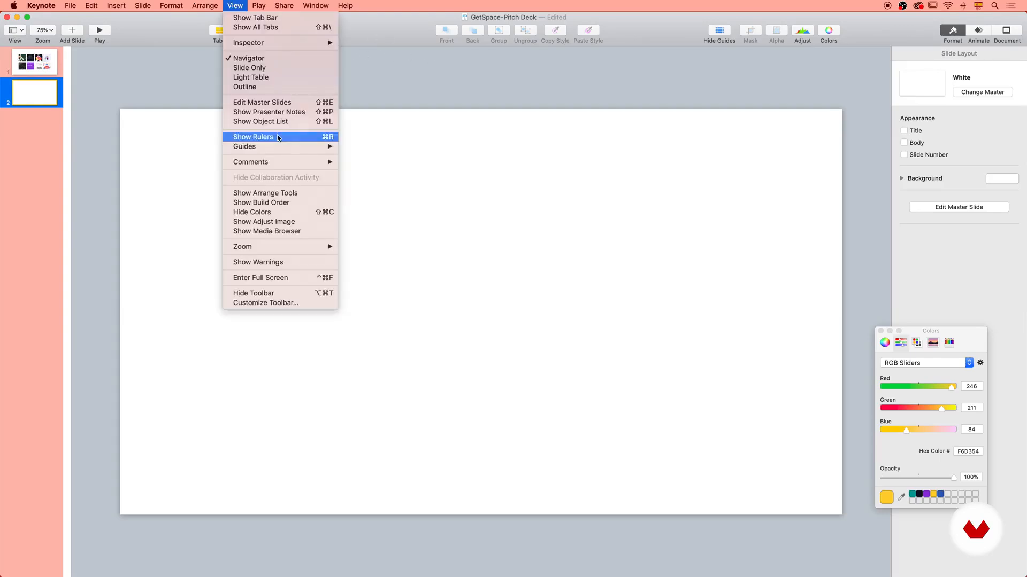
left_click(279, 138)
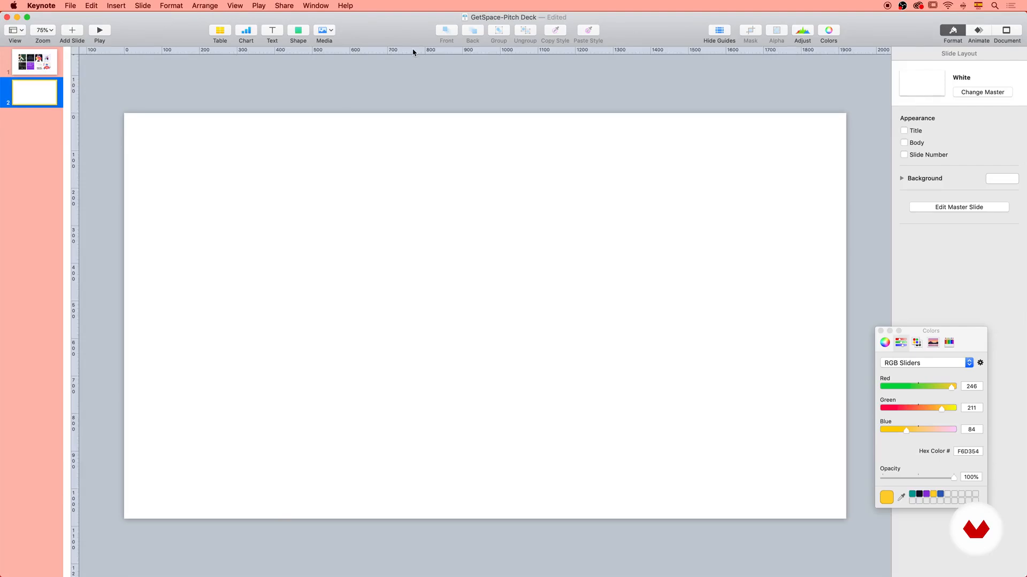
Place four margin guides about 120 pt inside each edge of slide 2 and hide the guides.
left_click_drag(412, 49, 425, 158)
left_click_drag(76, 125, 172, 171)
left_click_drag(250, 55, 385, 475)
left_click_drag(79, 272, 802, 262)
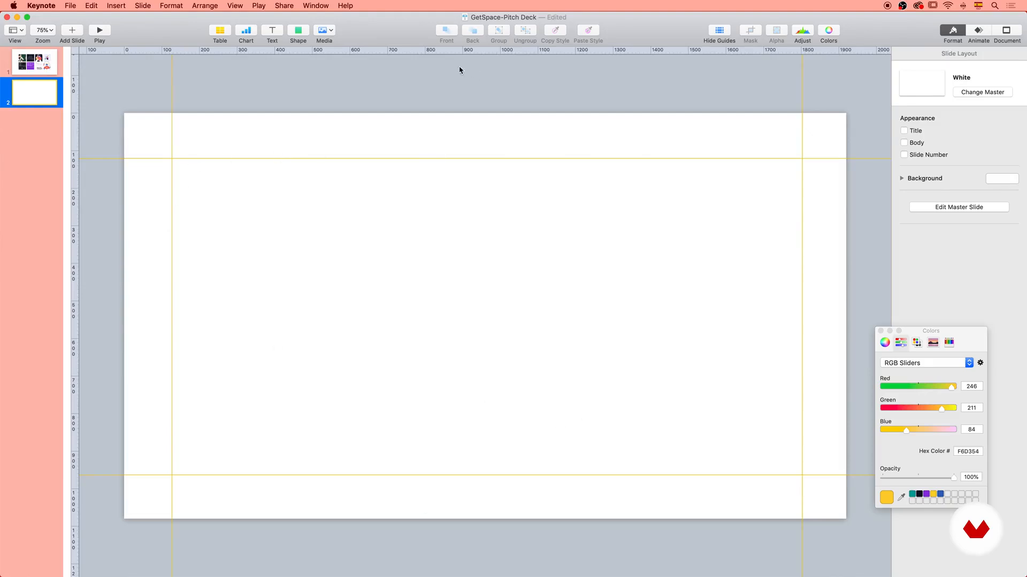
left_click(718, 30)
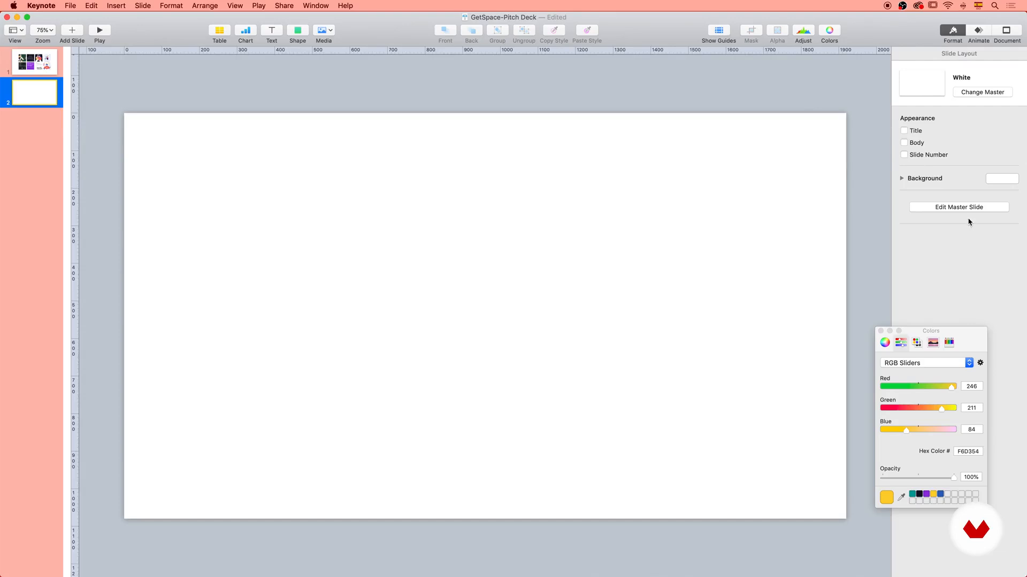
Add a second master slide based on White and name it Grids.
left_click(950, 208)
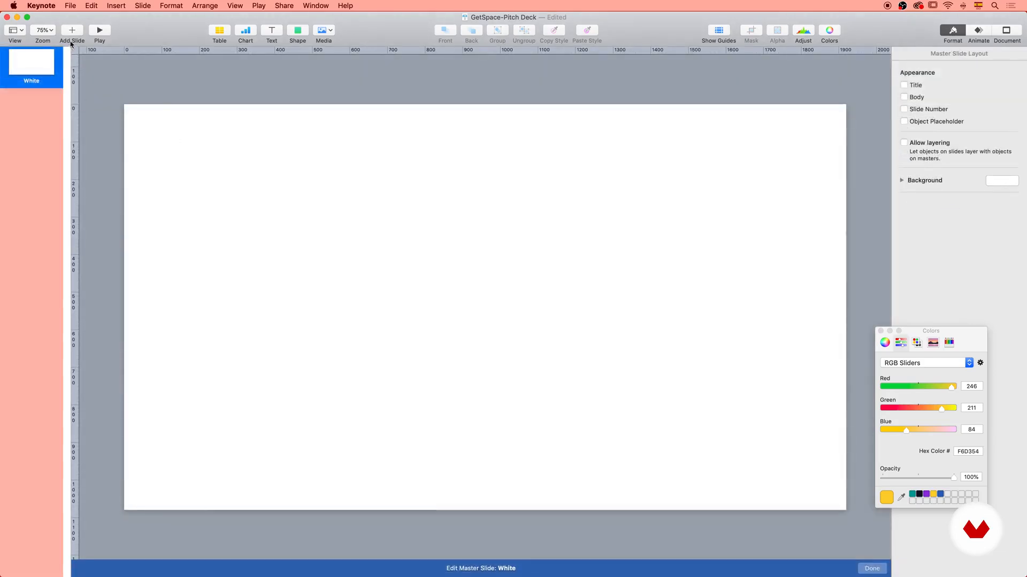
left_click(73, 32)
left_click(57, 71)
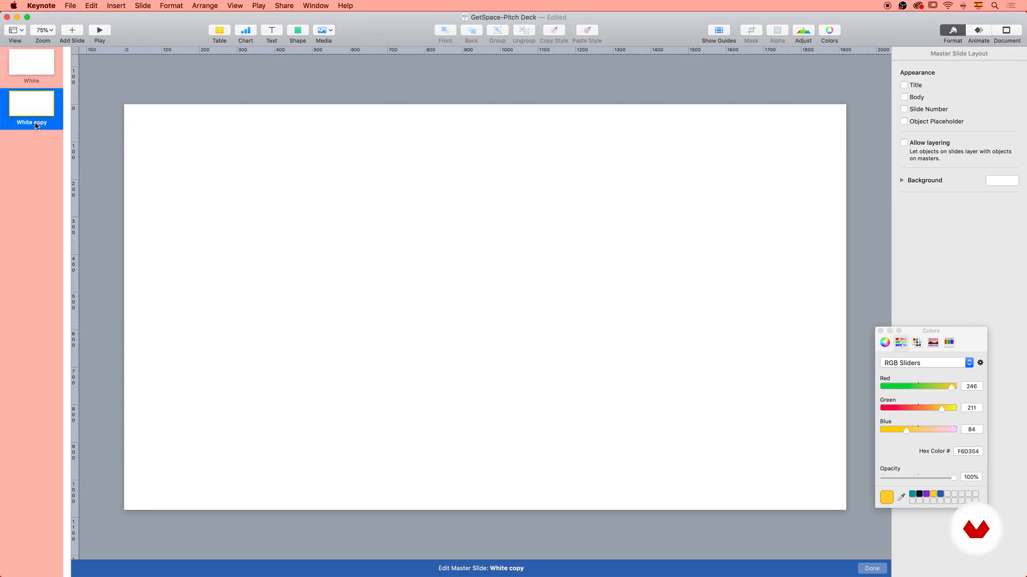
double_click(35, 122)
type("Grids")
key("Return")
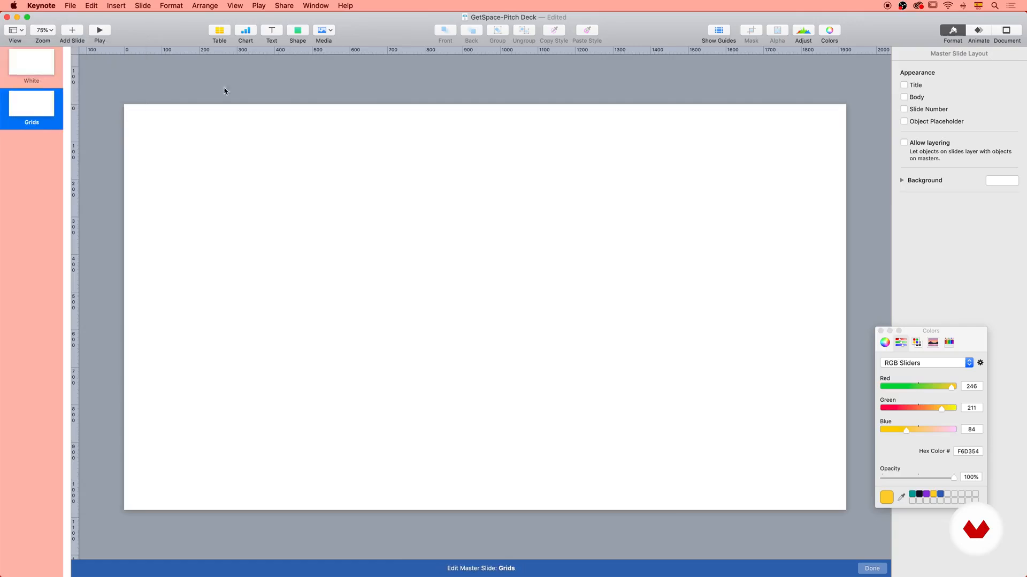
Add a square to the Grids master and stretch it vertically into a column about 1131 pt tall and 100 pt wide.
left_click(297, 30)
left_click(289, 113)
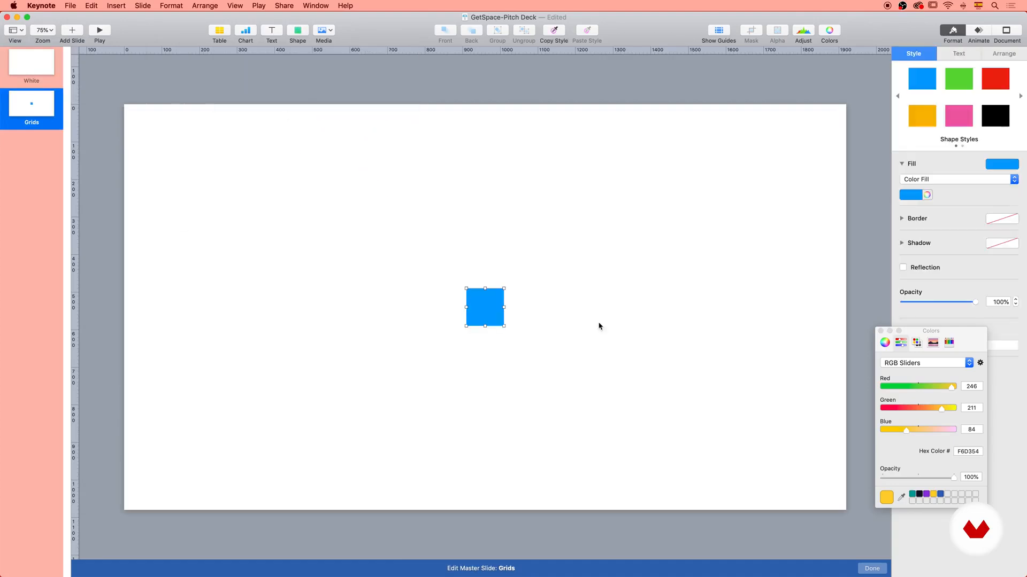
left_click_drag(486, 287, 502, 94)
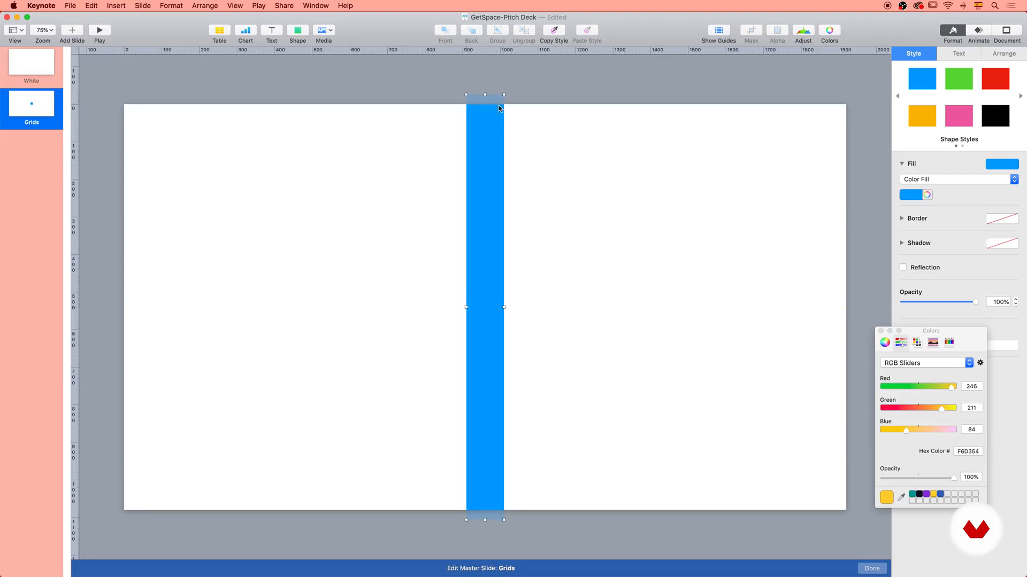
Duplicate the blue column repeatedly with equal narrow gaps until there are 12 columns side by side.
left_click_drag(488, 256, 406, 258)
left_click_drag(330, 197, 619, 279)
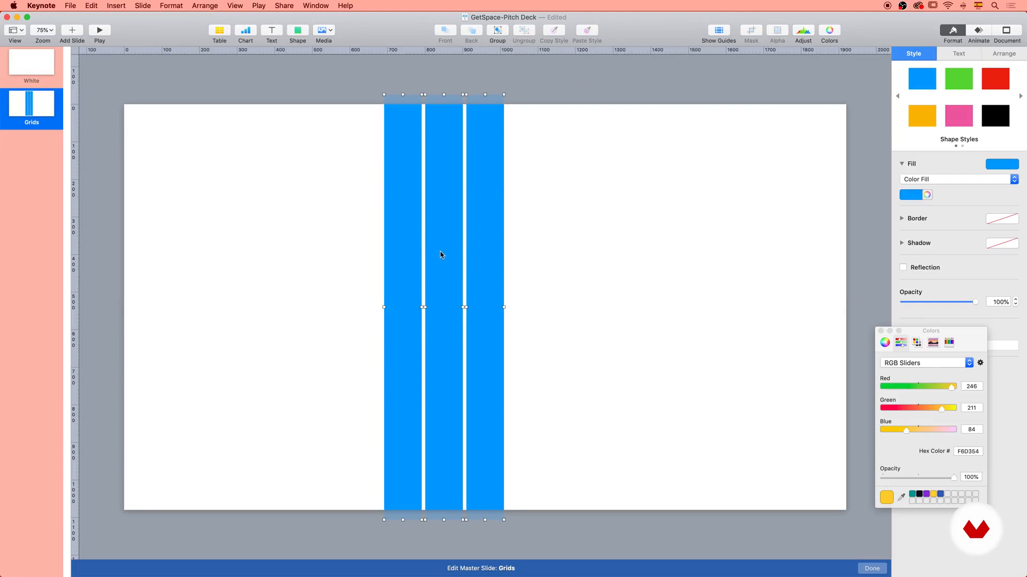
left_click_drag(437, 245, 566, 261)
left_click_drag(684, 278, 371, 225)
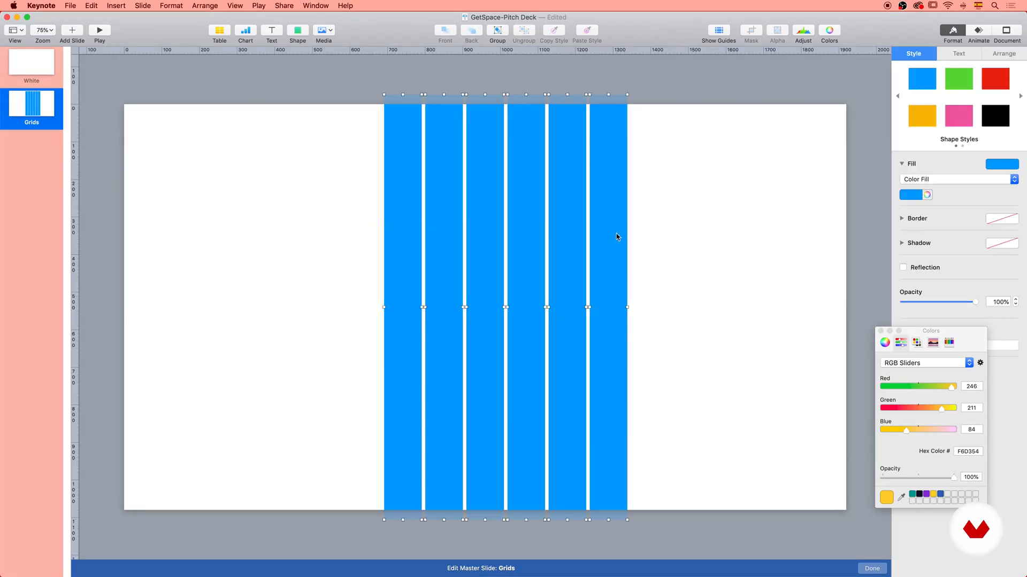
left_click_drag(616, 236, 370, 233)
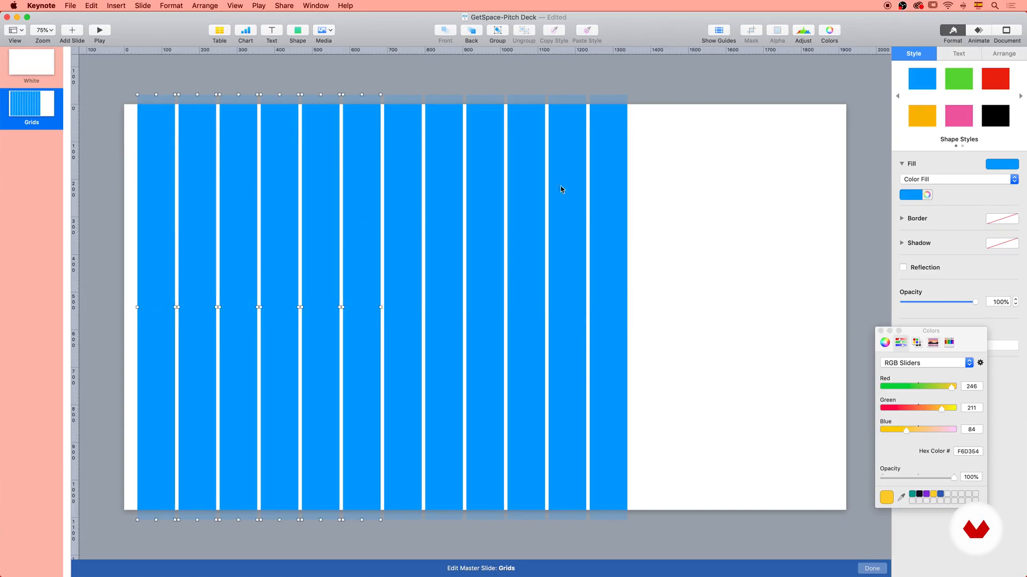
Group all 12 columns and stretch the group across the slide to about 1896 pt wide, starting at X 12 pt.
left_click_drag(677, 236, 154, 124)
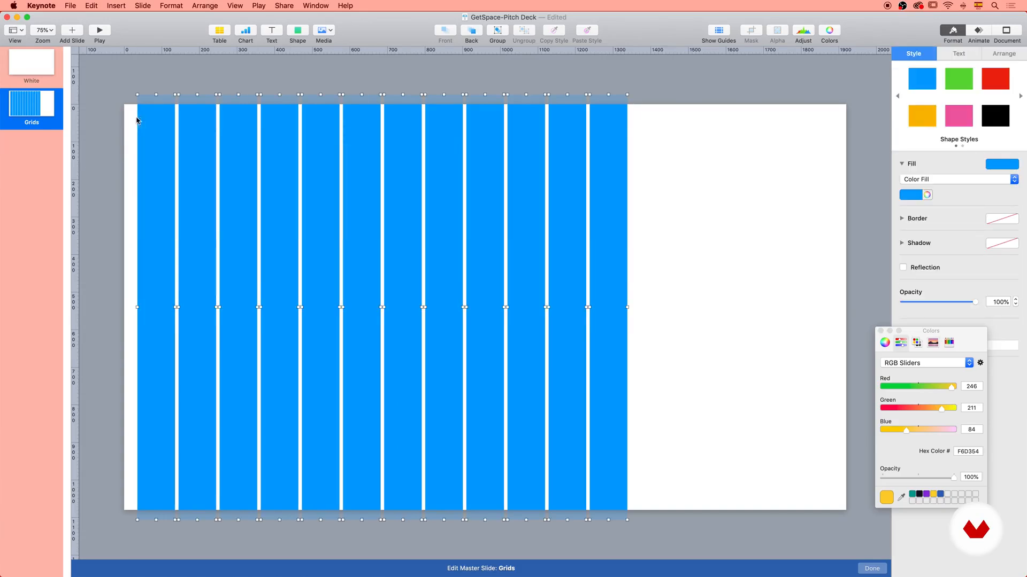
left_click(998, 54)
left_click(928, 272)
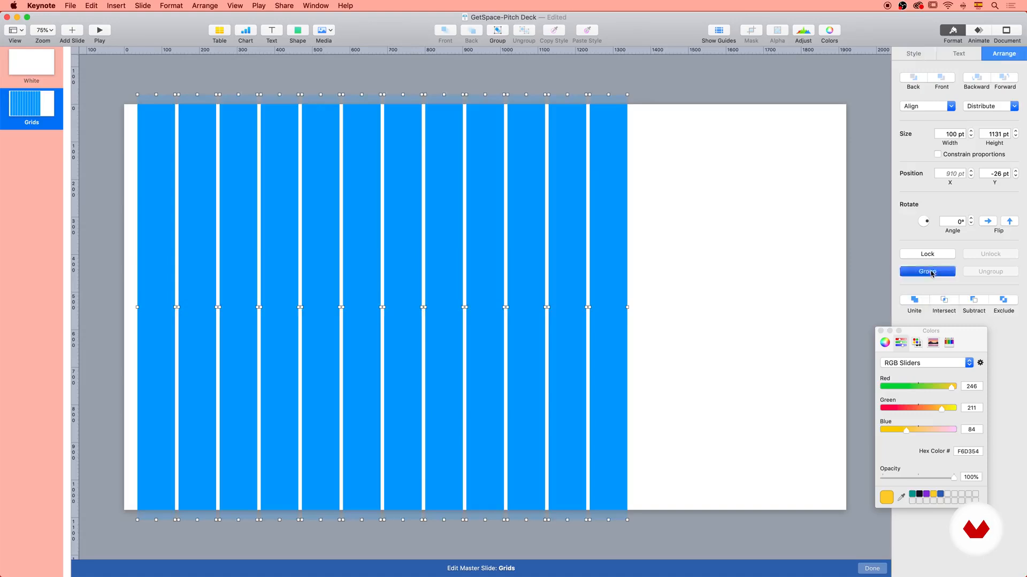
left_click_drag(628, 307, 841, 307)
left_click_drag(138, 307, 130, 307)
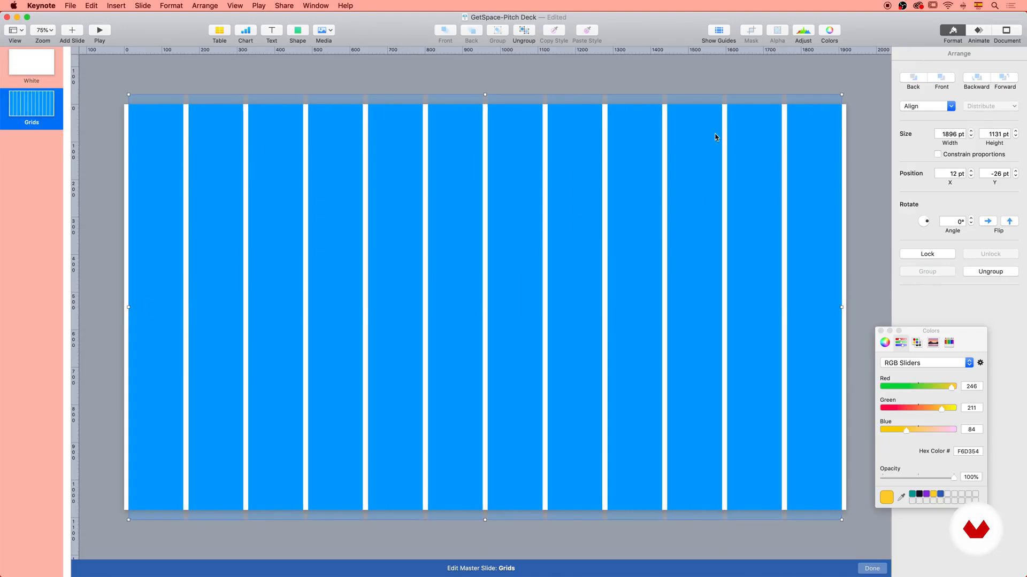
Ungroup the columns, fill them light gray at 27% opacity, and finish editing the Grids master.
left_click(991, 271)
left_click(915, 53)
left_click(916, 194)
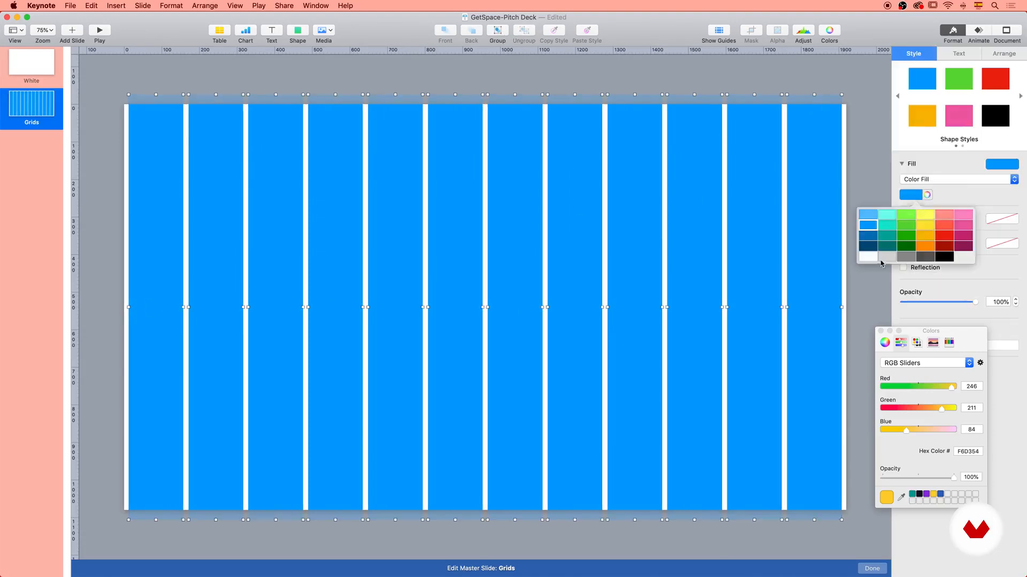
left_click(887, 262)
left_click_drag(911, 303, 923, 304)
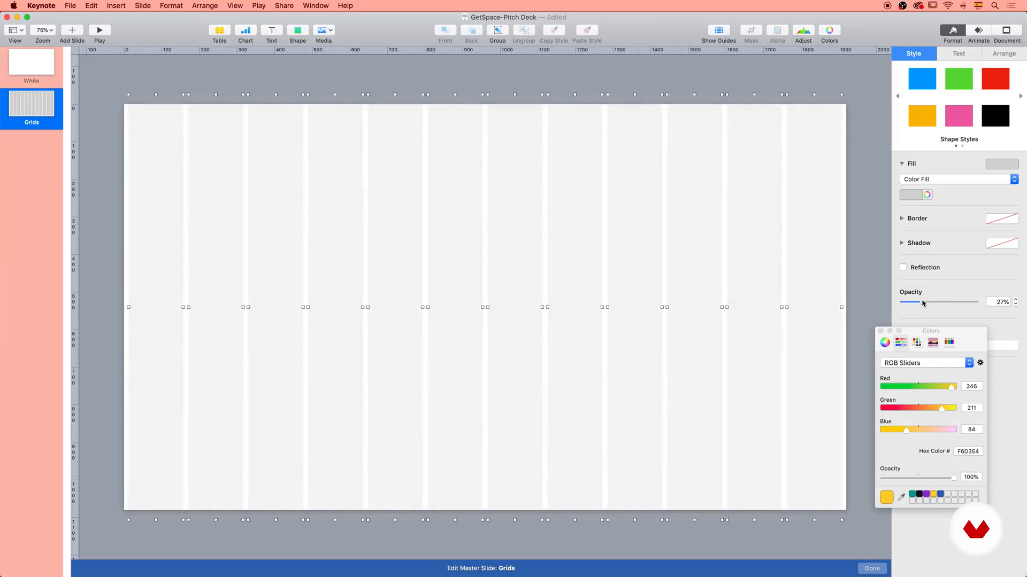
left_click(876, 304)
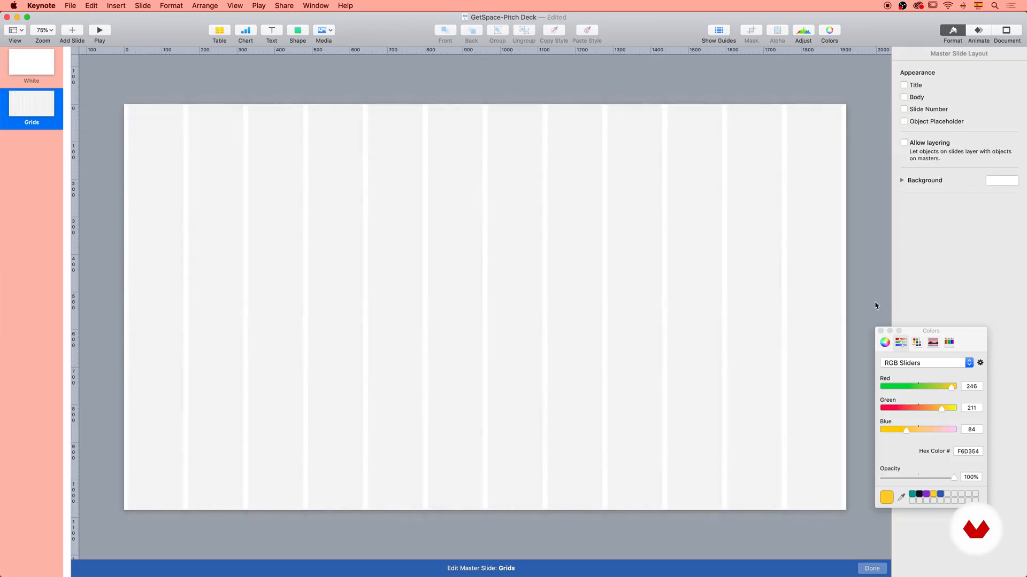
left_click(872, 569)
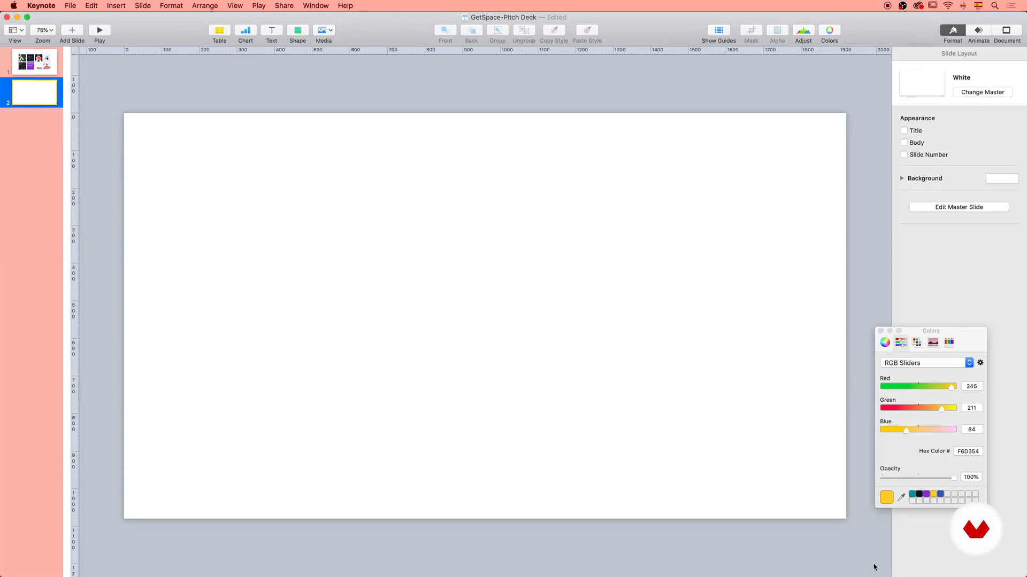
Apply the Grids master to slide 2.
left_click(978, 93)
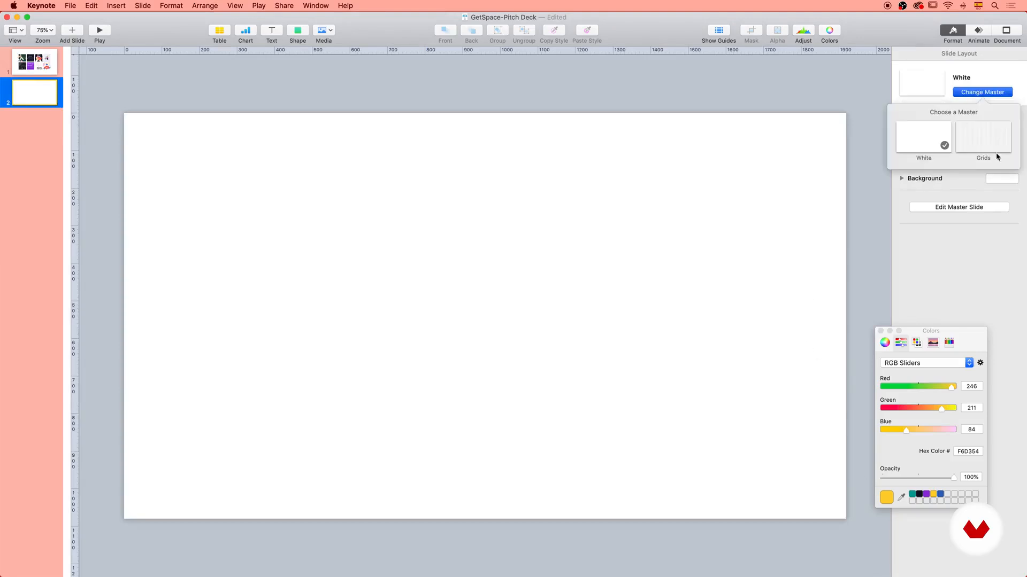
left_click(981, 137)
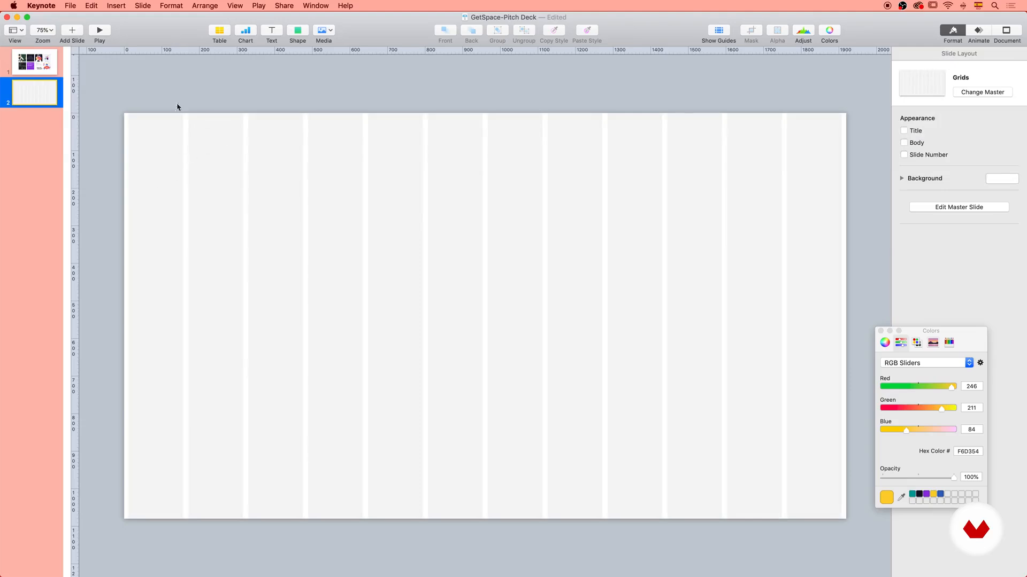
left_click_drag(130, 104, 490, 352)
left_click_drag(417, 262, 564, 361)
left_click_drag(531, 304, 628, 366)
Add a square spanning three grid columns and duplicate it twice to form a row across columns 2 to 10.
left_click(297, 30)
left_click(288, 109)
left_click_drag(489, 315, 363, 375)
left_click_drag(294, 233, 466, 307)
left_click_drag(398, 284, 576, 293)
key("super+a")
mouse_move(301, 303)
left_mouse_down()
mouse_move(322, 309)
mouse_move(299, 310)
left_mouse_up()
left_click_drag(667, 344, 669, 343)
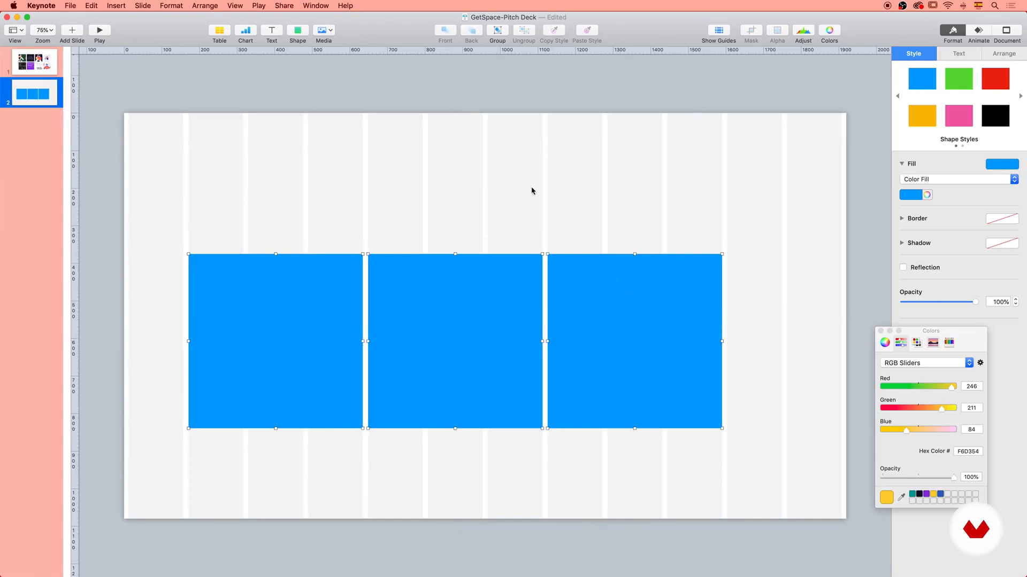
Switch slide 2 back to the White master and delete the three blue squares.
left_click(758, 233)
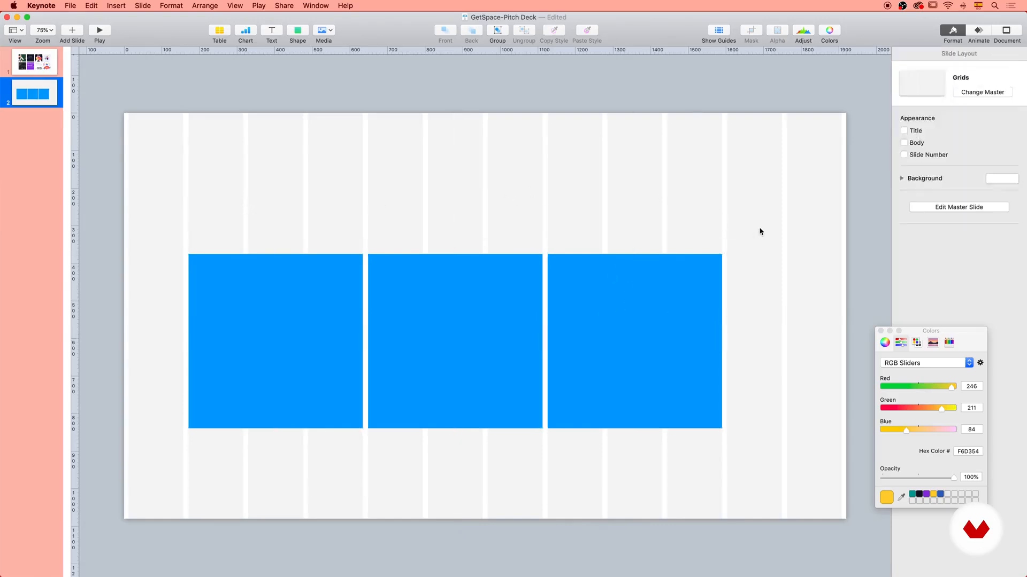
left_click(998, 92)
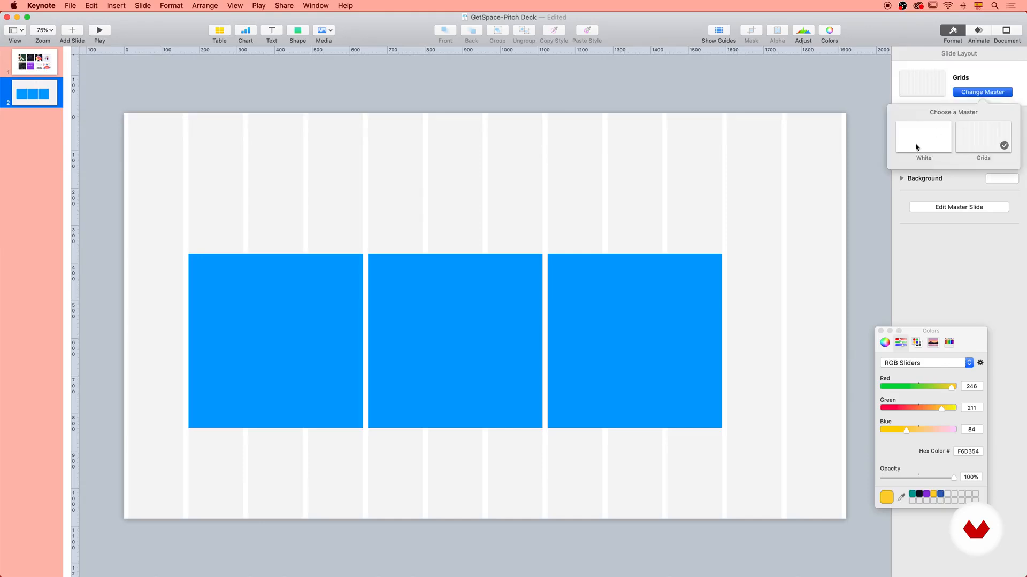
left_click(916, 148)
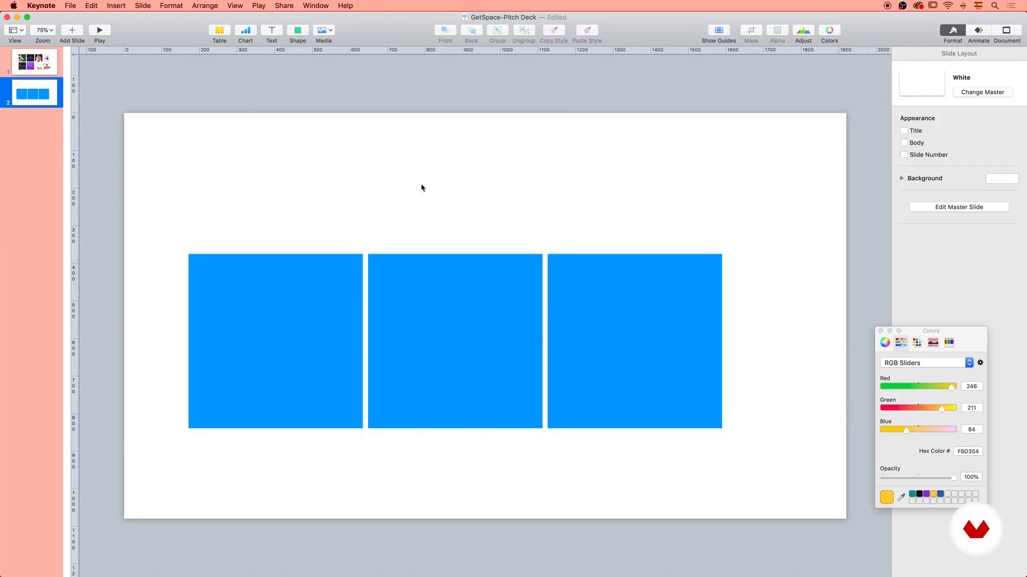
left_click_drag(326, 171, 638, 359)
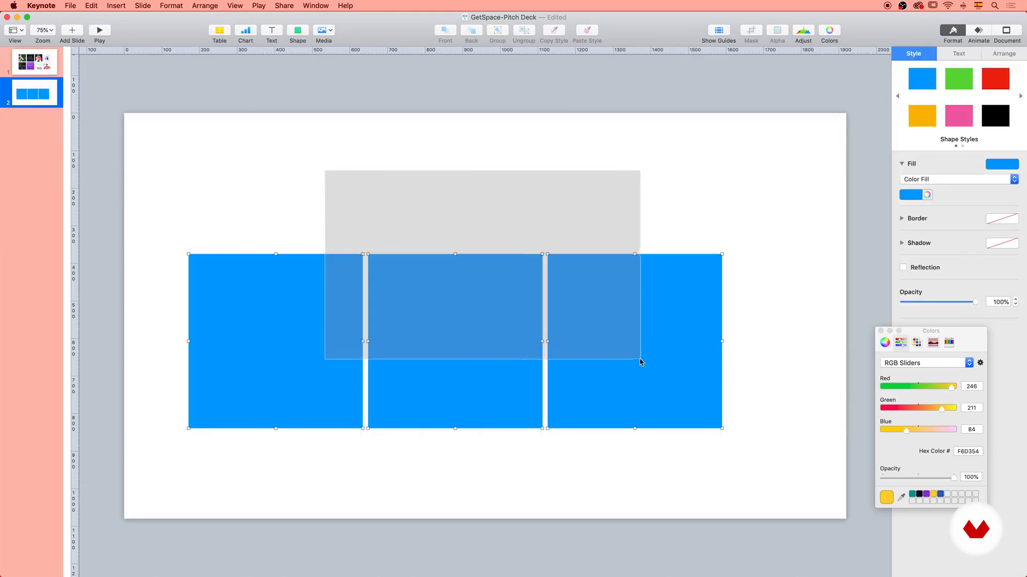
key("Delete")
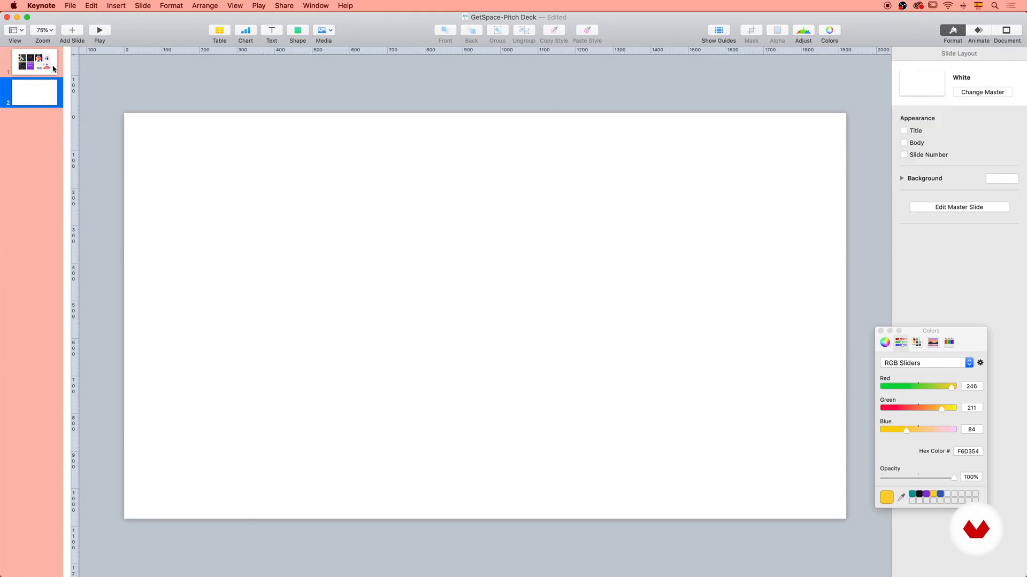
Review the reference images on slide 1, return to slide 2, and switch to the GetSpace-content document in Pages.
left_click(40, 64)
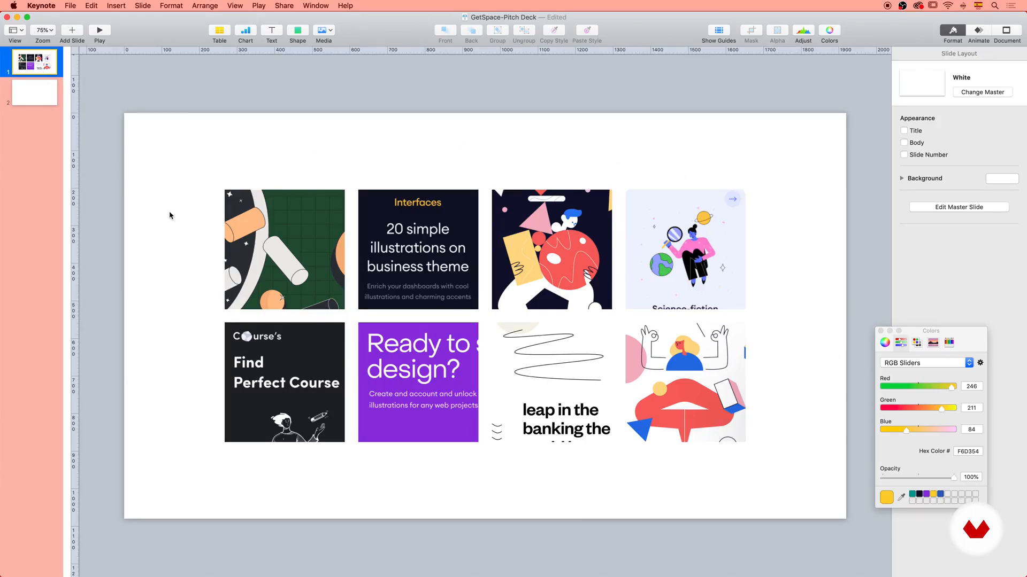
left_click(48, 94)
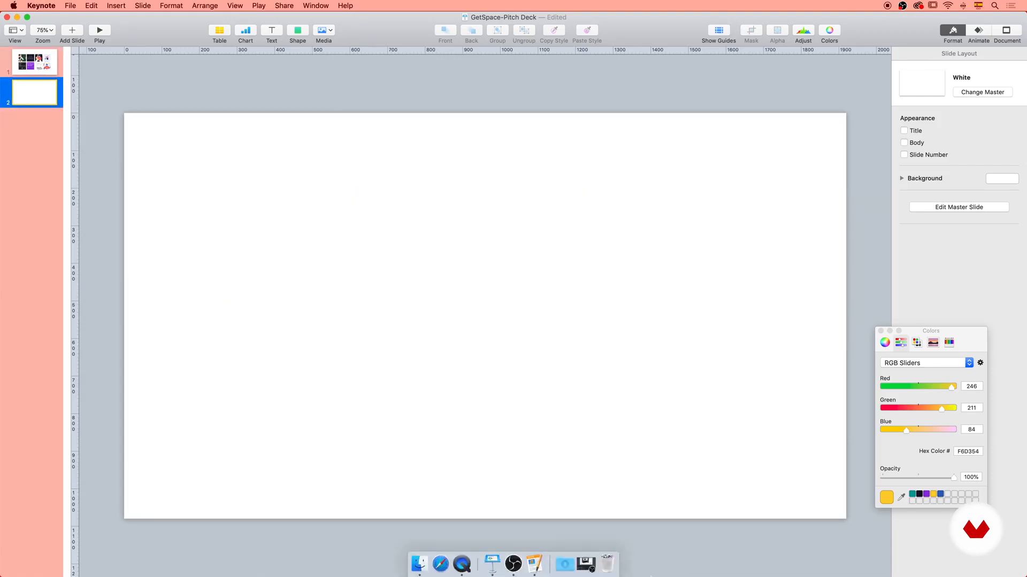
left_click(535, 563)
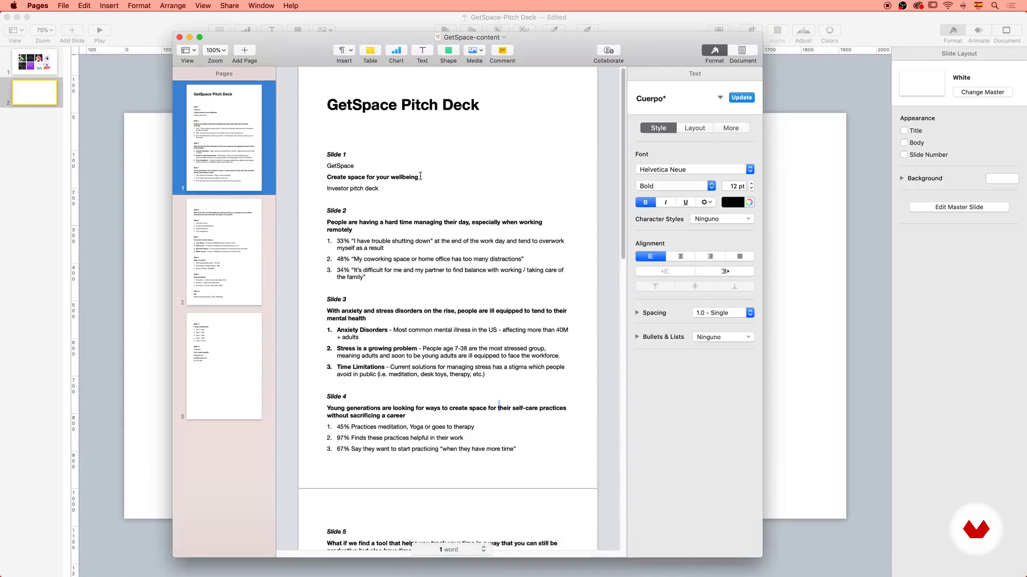
Copy the line "Create space for your wellbeing" from the Pages document, return to Keynote and apply the Grids master to slide 2.
left_click_drag(420, 176, 326, 176)
key("super+c")
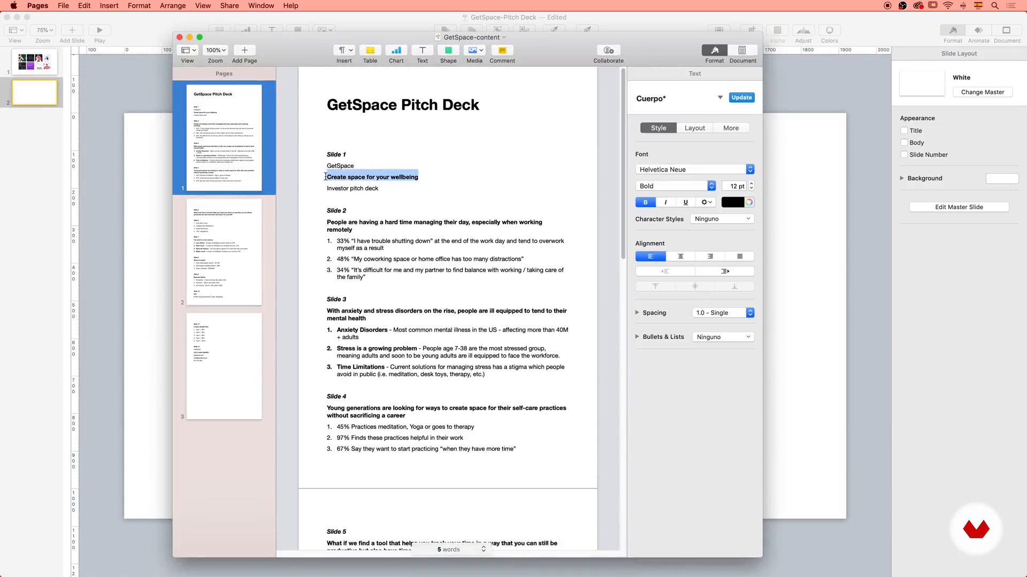
left_click(788, 248)
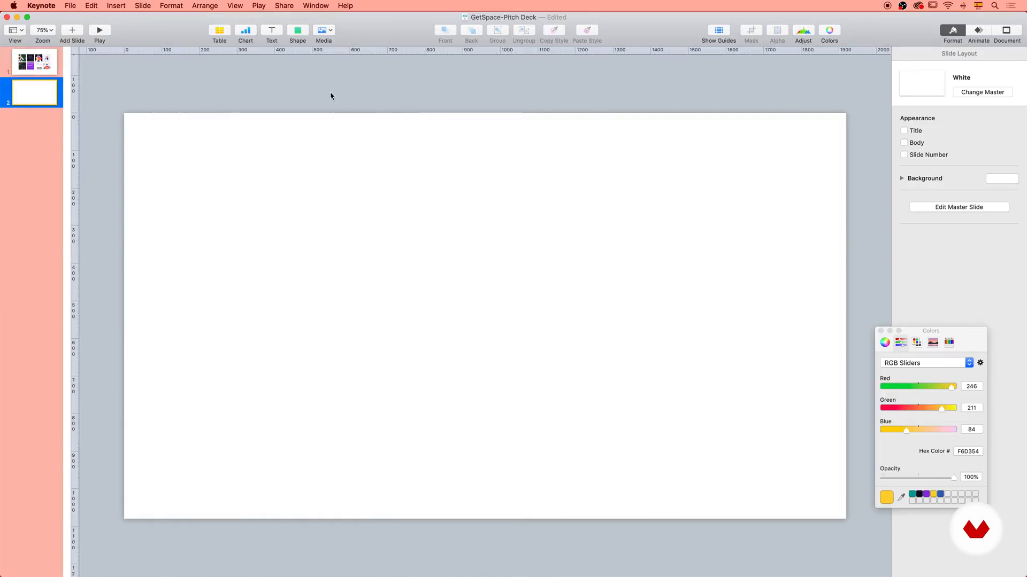
left_click(970, 96)
left_click(989, 144)
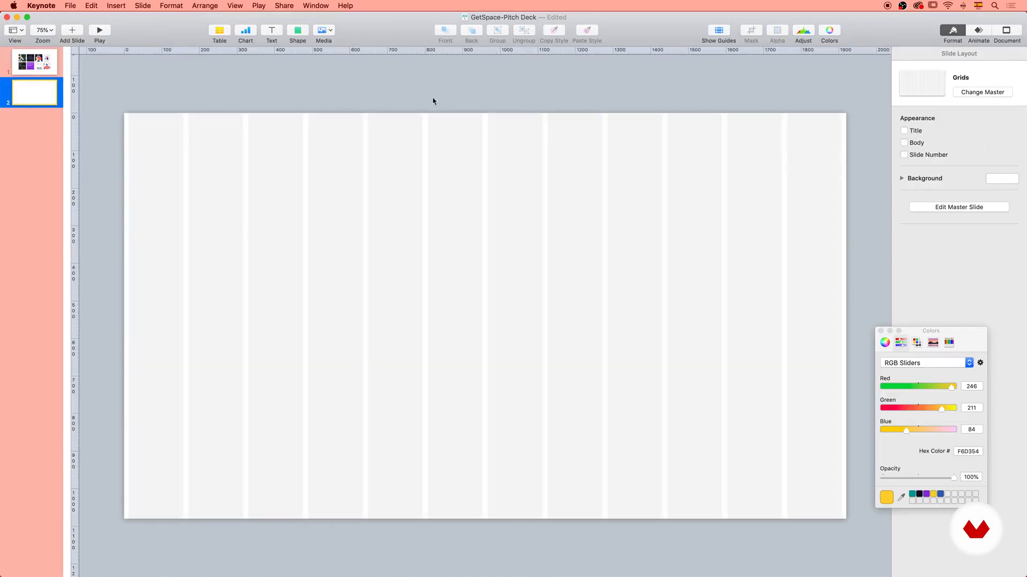
Add a text box containing "Create space for your wellbeing" and align its start with the second grid column in the slide's upper part.
left_click(272, 31)
double_click(488, 321)
key("super+v")
left_click(559, 262)
left_click_drag(541, 315, 254, 199)
right_click(254, 200)
left_click(46, 207)
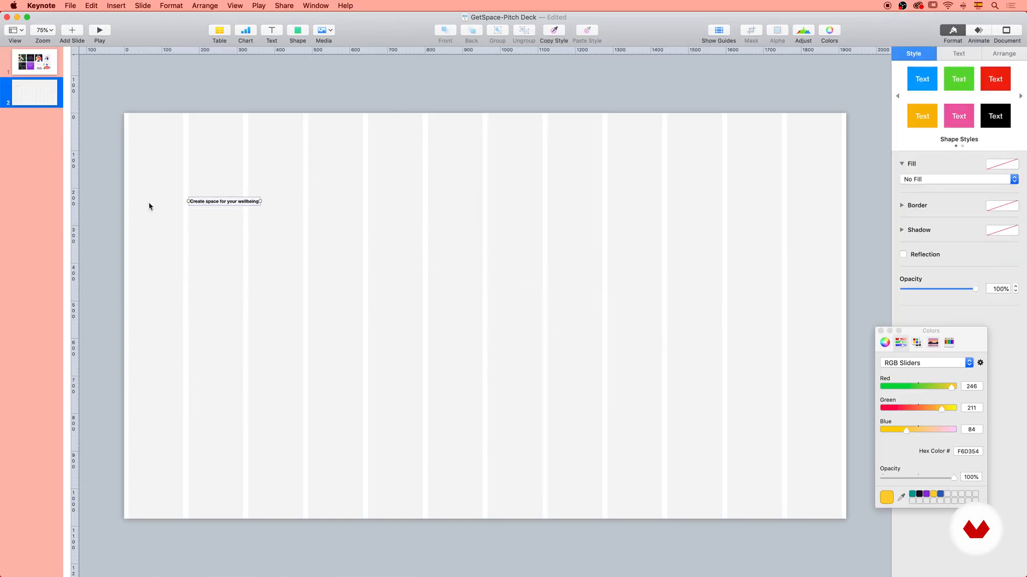
Format the "Create space for your wellbeing" heading in Poppins Bold at 99 pt.
left_click(958, 53)
left_click(965, 152)
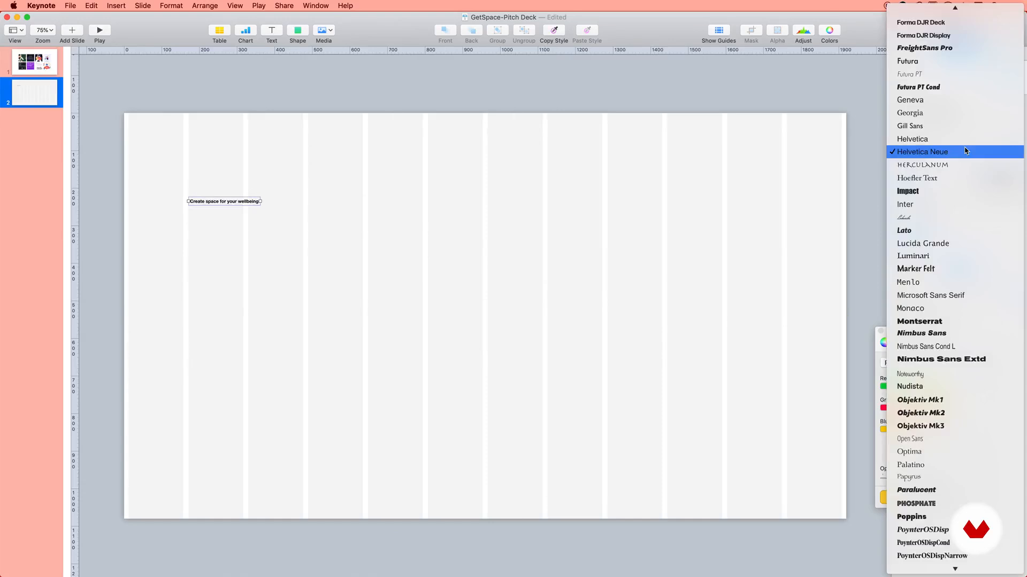
left_click(911, 517)
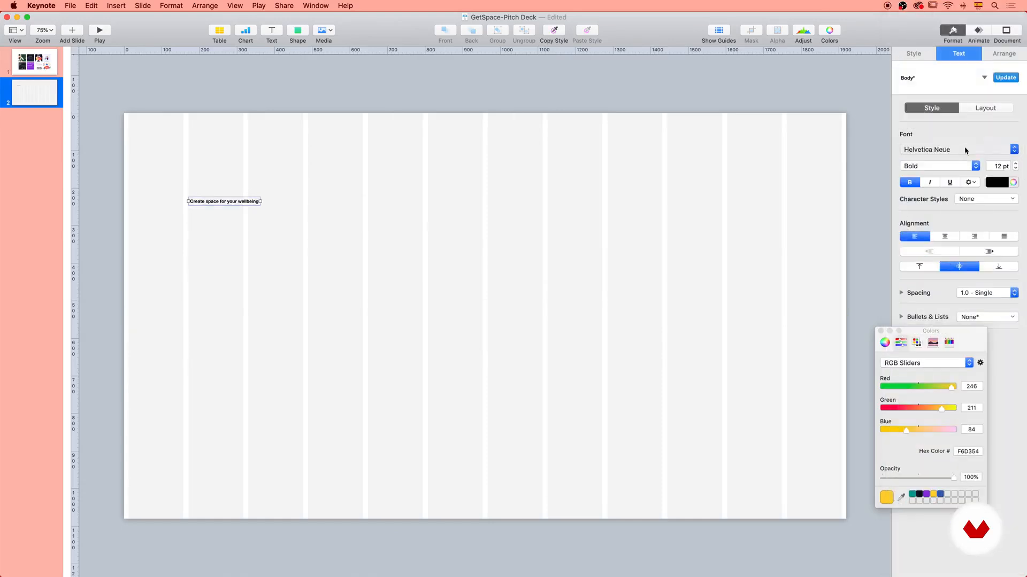
left_click(1015, 163)
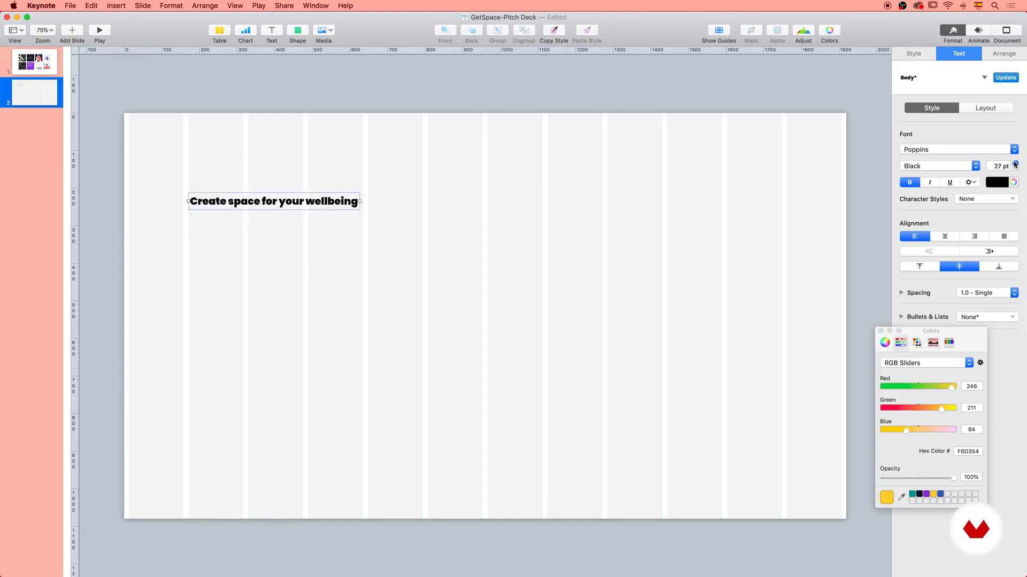
left_click_drag(1015, 164, 1016, 166)
left_click(942, 127)
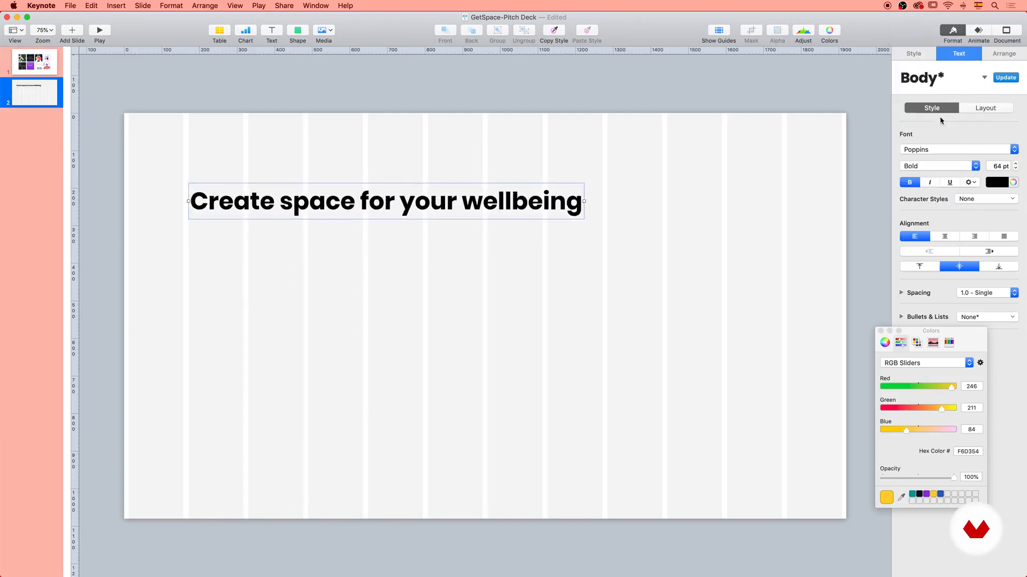
left_click(1015, 163)
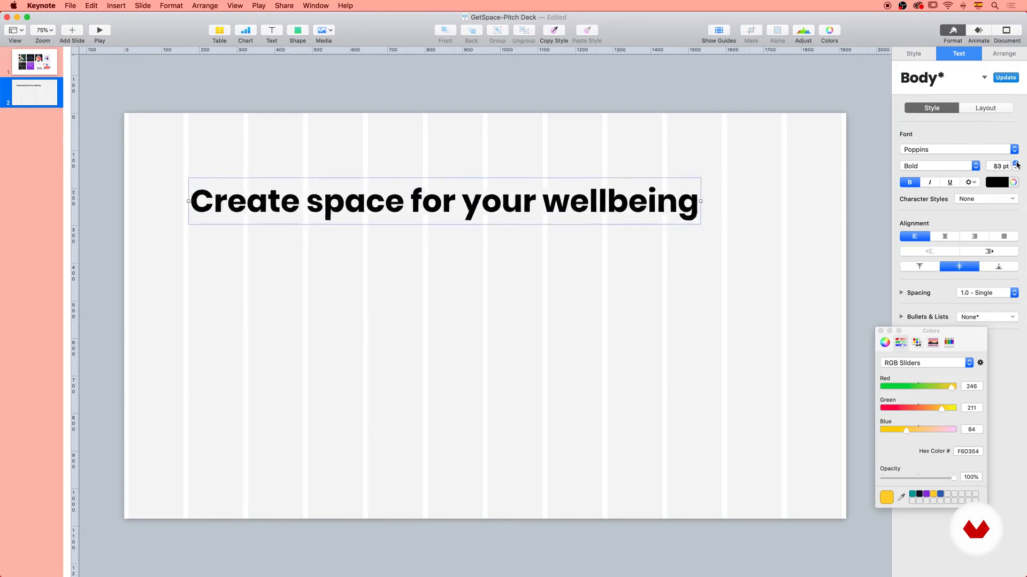
left_click(1015, 163)
Break the heading onto a second line before "your" and move it down along the second grid column.
double_click(517, 206)
left_click(516, 202)
key("Return")
left_click(556, 214)
left_click_drag(429, 170, 429, 240)
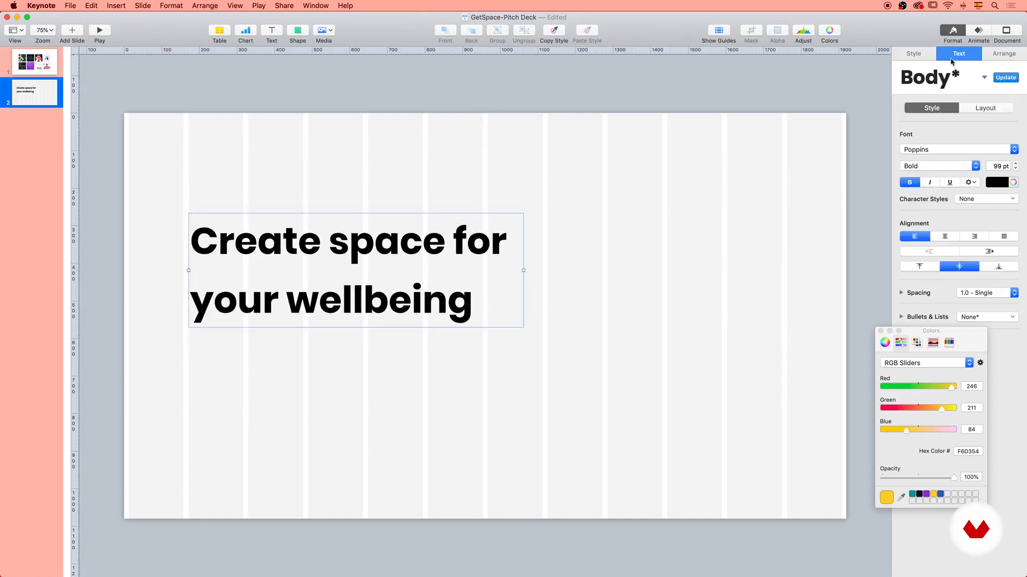
Tighten the heading's line spacing to 0.7.
left_click(901, 294)
left_click(1015, 311)
left_click(1015, 311)
left_click(1015, 312)
Rebreak the heading so it reads "Create space" on the first line and "for your wellbeing" on the second.
double_click(454, 248)
left_click(454, 248)
key("Return")
key("Down")
key("BackSpace")
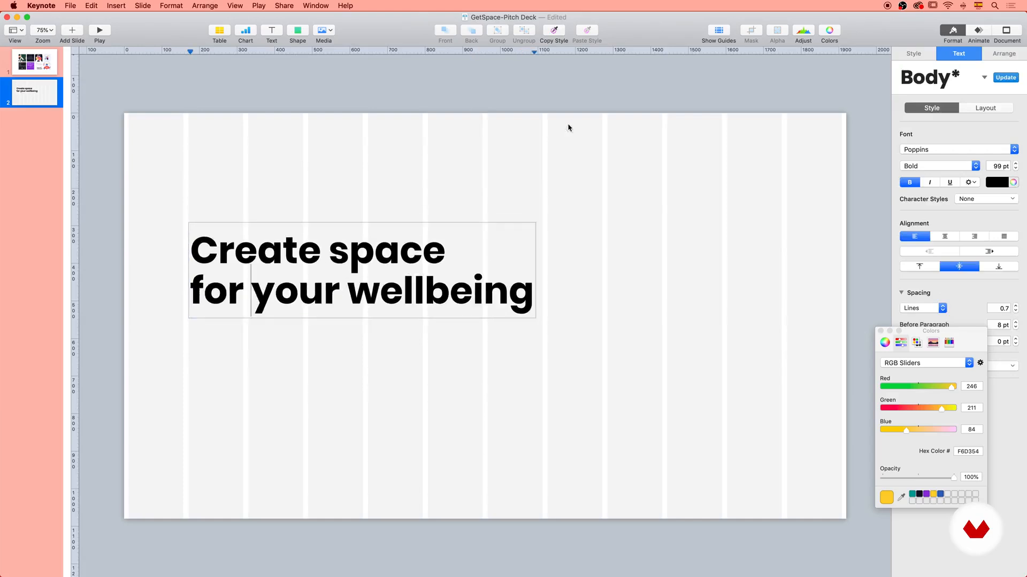
key("Escape")
left_click(633, 225)
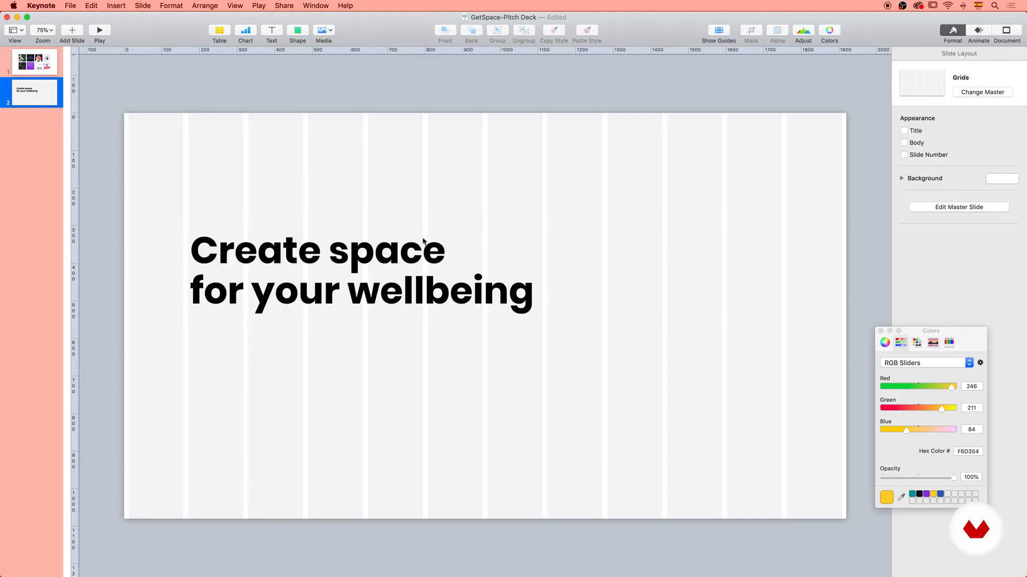
Duplicate the heading above the original, aligned to the same column, and replace the copy's text with "GetSpace".
left_click(278, 247)
double_click(278, 247)
left_click_drag(278, 247, 301, 203)
double_click(256, 189)
type("GetSpace")
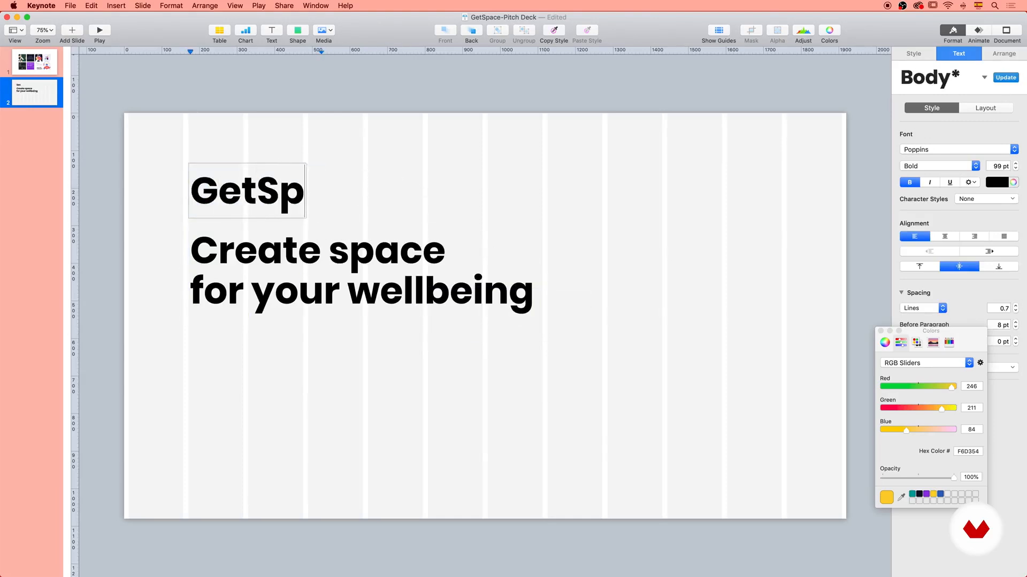
left_click(401, 126)
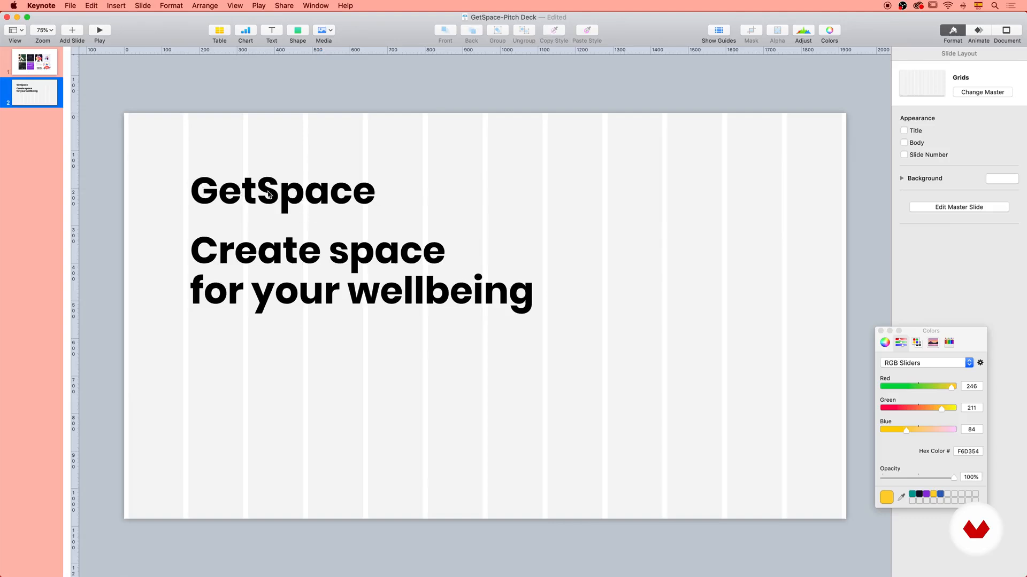
Format the "GetSpace" text as Poppins SemiBold at 45 pt.
left_click(294, 197)
left_click(933, 167)
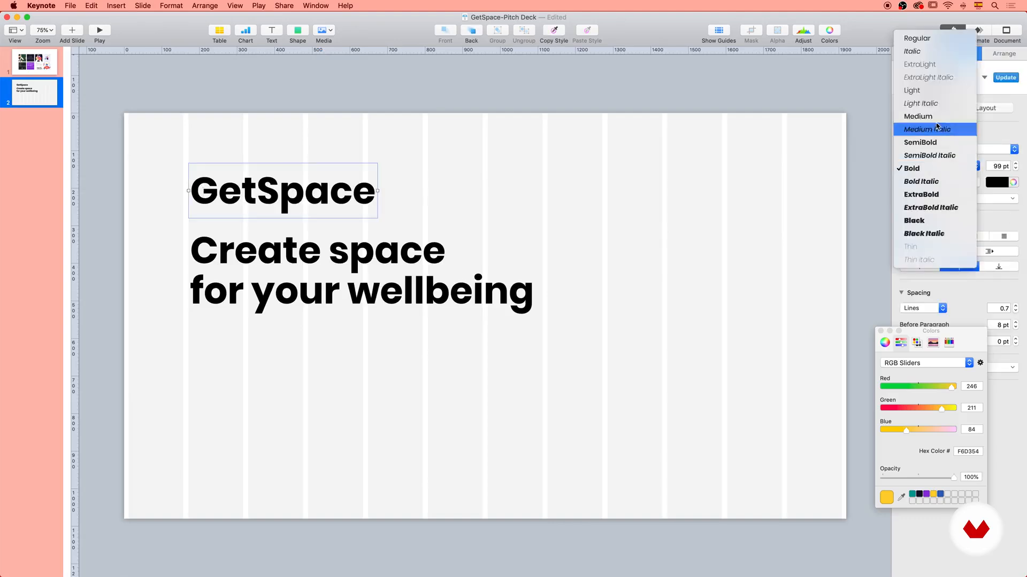
left_click(937, 117)
left_click_drag(1014, 170, 1015, 171)
left_click(949, 166)
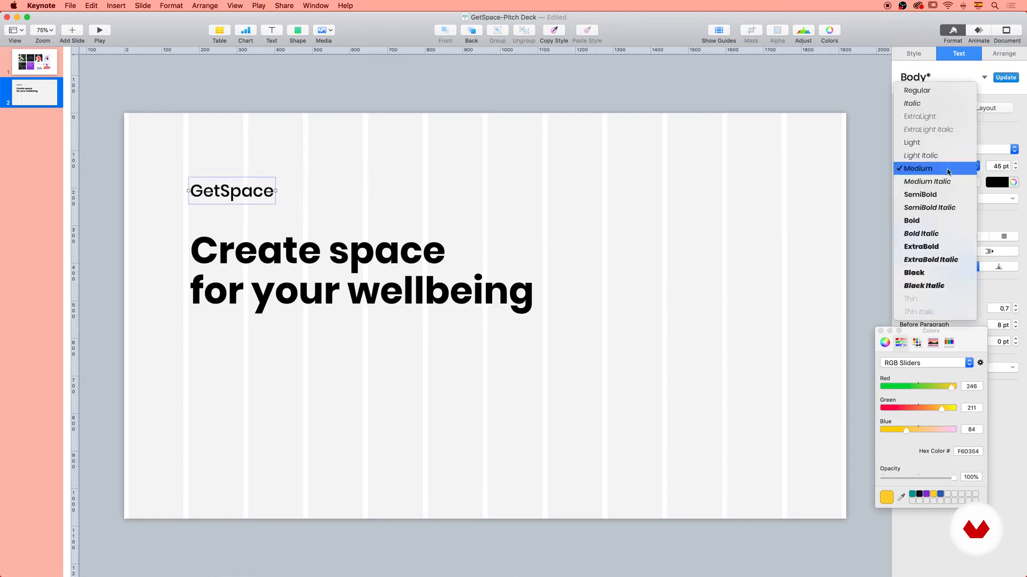
Enlarge the "Create space for your wellbeing" heading to 125 pt and narrow its text box so it wraps onto three lines.
left_click(438, 96)
left_click(420, 298)
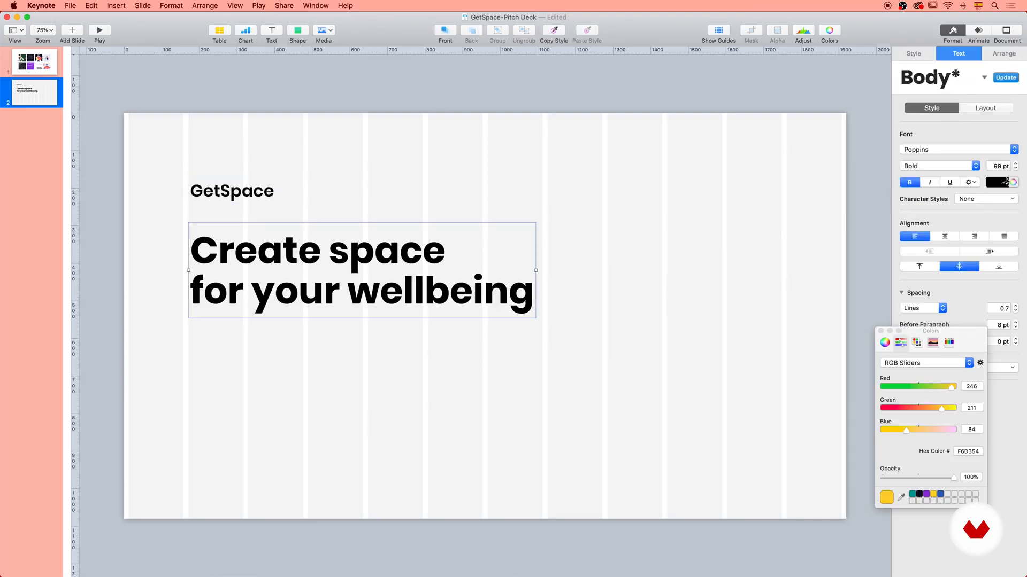
left_click_drag(1017, 165, 1017, 166)
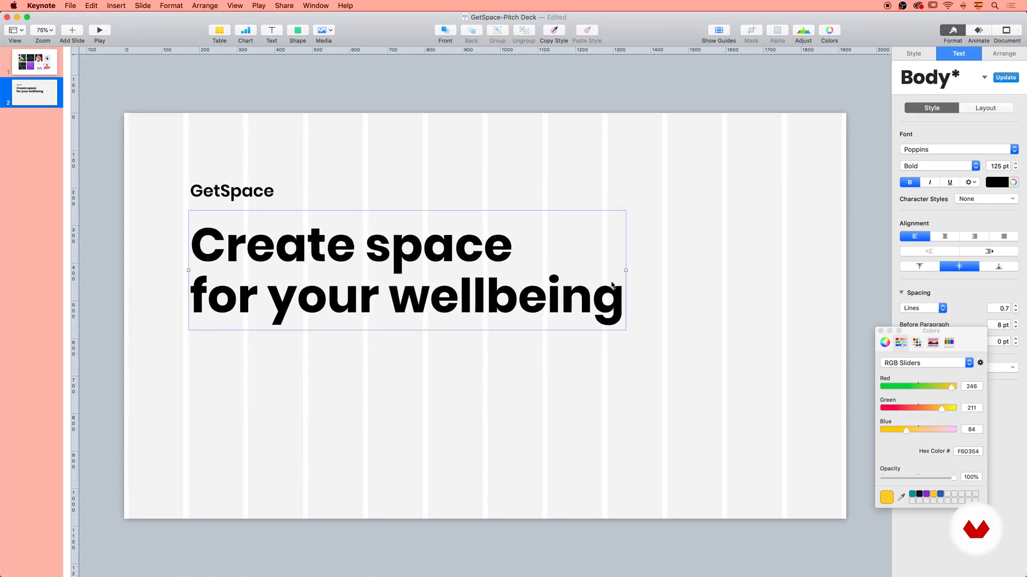
left_click_drag(627, 271, 608, 270)
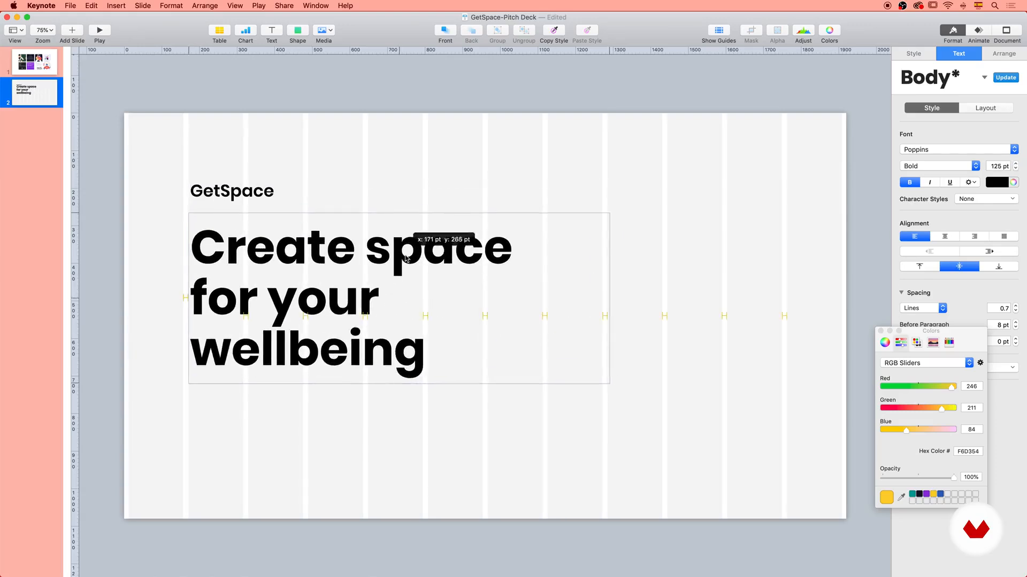
Change the main heading's weight to SemiBold and move it slightly up beneath "GetSpace".
left_click(926, 166)
left_click(928, 141)
left_click(507, 234)
left_click_drag(496, 247, 495, 245)
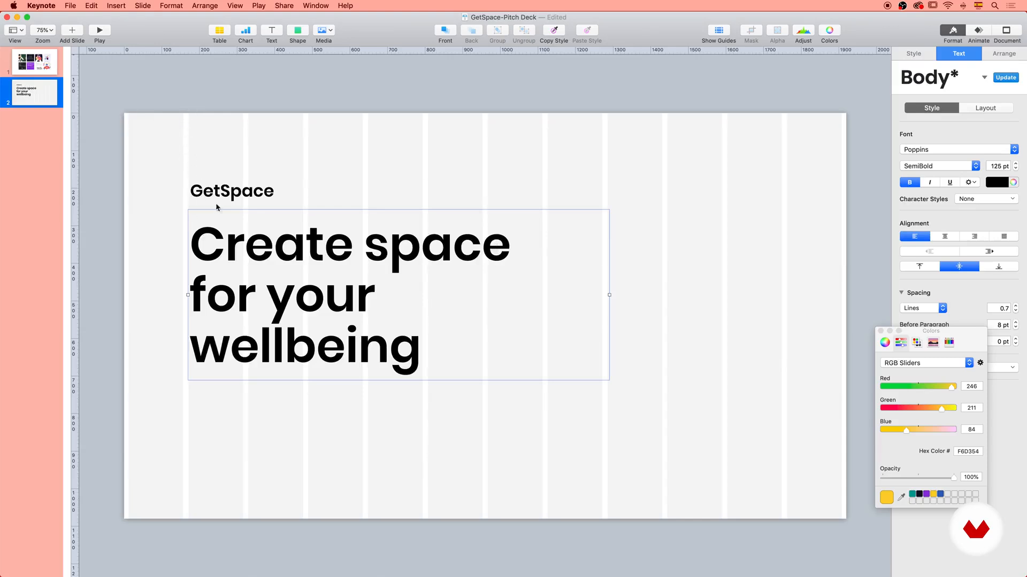
left_click(252, 163)
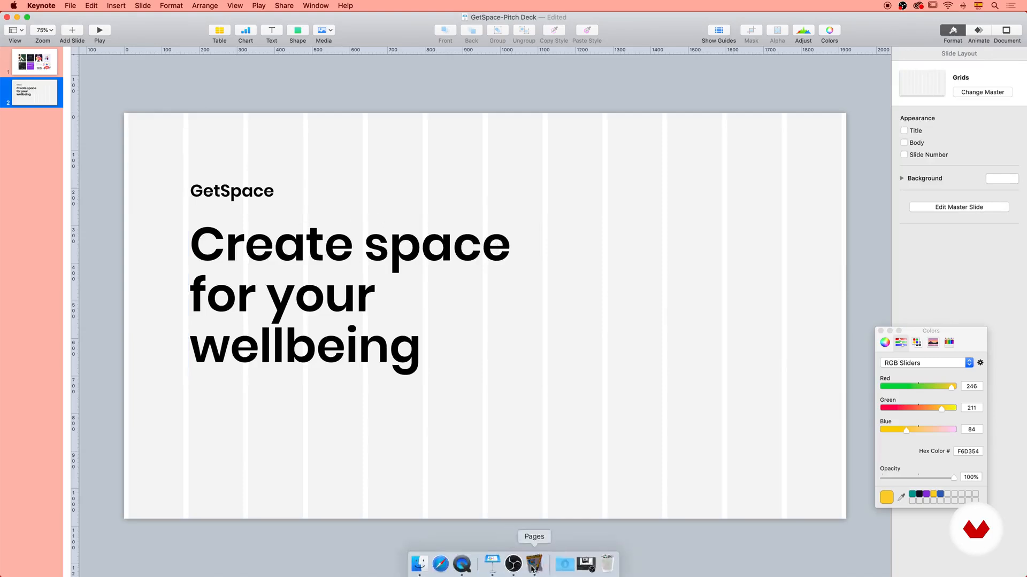
Copy "Investor pitch deck" from the Pages document and paste it near slide 2's lower edge, aligned with the headings.
left_click(534, 562)
triple_click(394, 188)
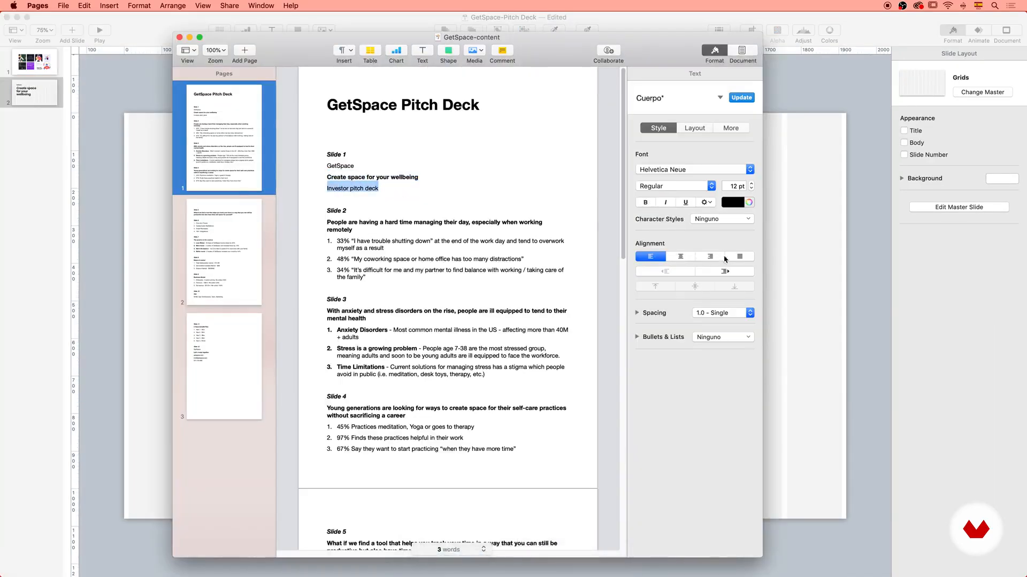
key("super+c")
left_click(779, 257)
key("super+v")
left_click_drag(481, 316, 209, 477)
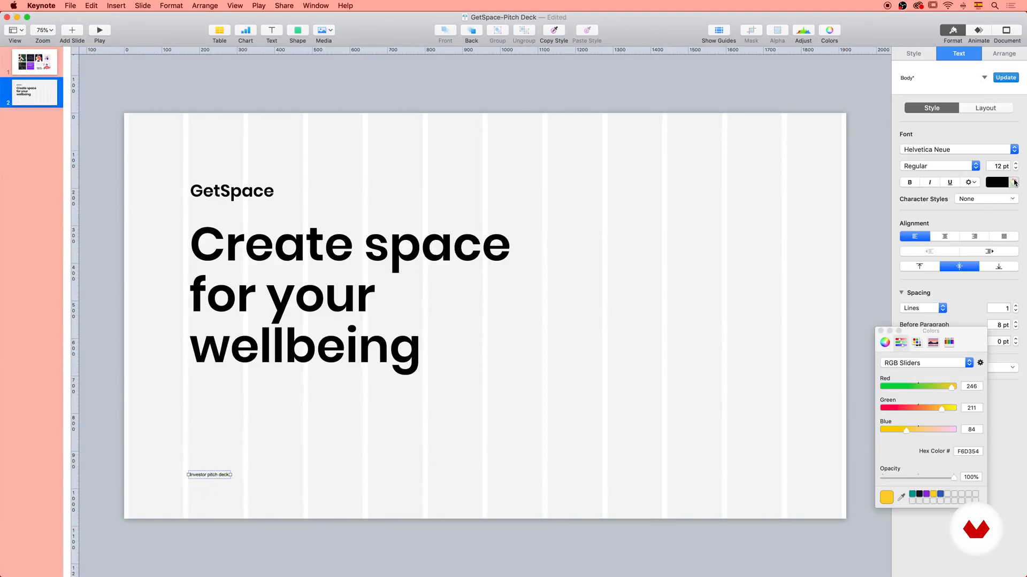
Colour the "Investor pitch deck" caption yellow (F6D354) and set it in Avenir at 27 pt.
left_click(933, 494)
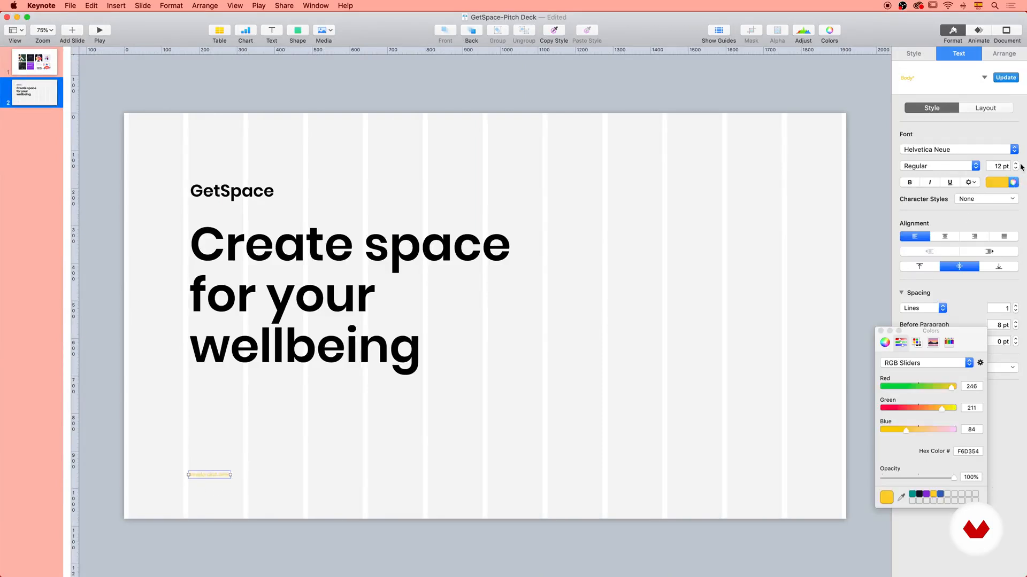
left_click_drag(1015, 165, 1015, 165)
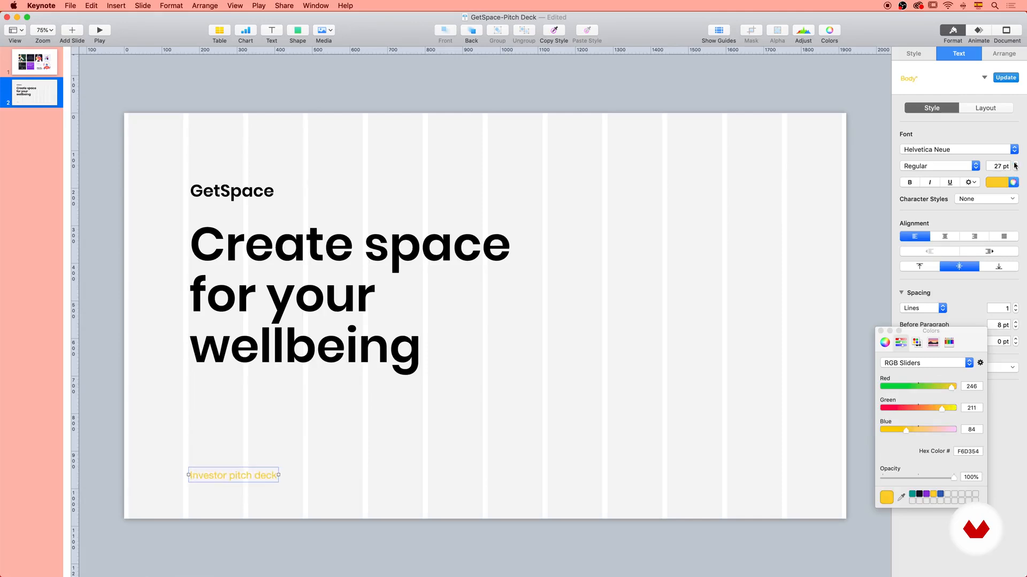
left_click(943, 150)
scroll(946, 153, "up", 5)
left_click(915, 114)
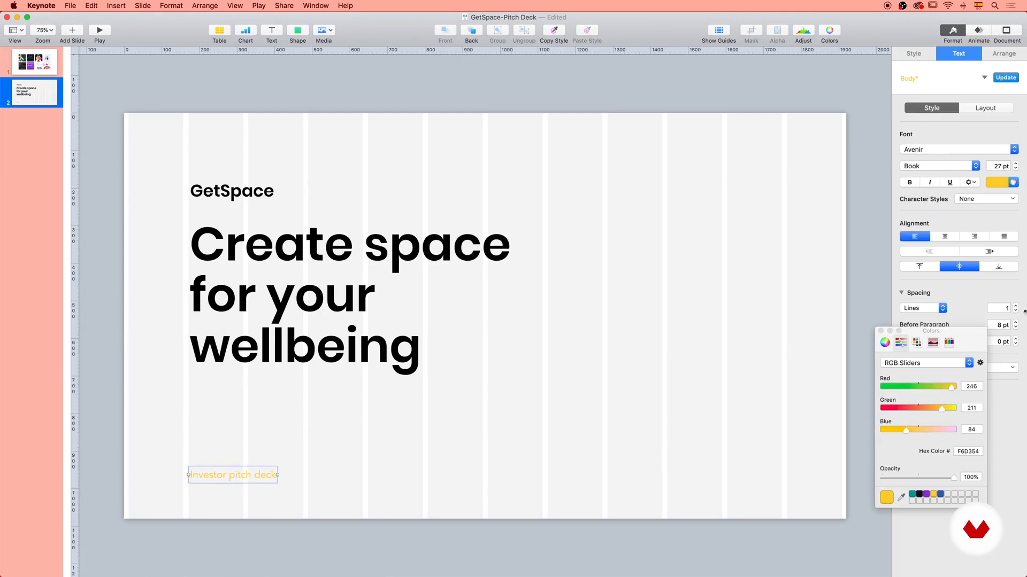
Set the "Investor pitch deck" caption to All Caps and the Heavy weight.
left_click(969, 182)
left_click(980, 270)
left_click(980, 278)
left_click(934, 170)
left_click(944, 273)
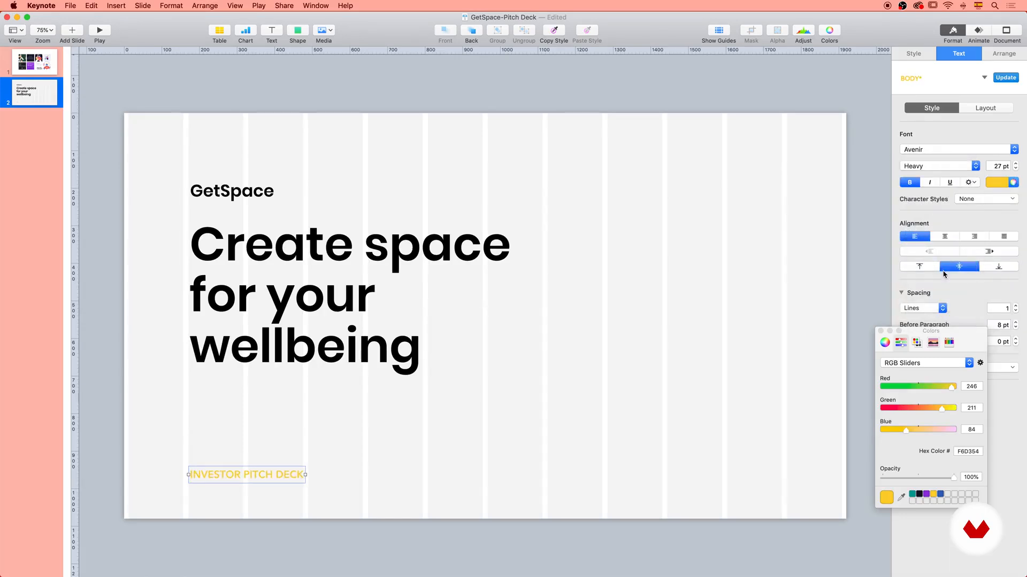
Reduce the caption's size to 21 pt and widen its character spacing.
left_click(1015, 170)
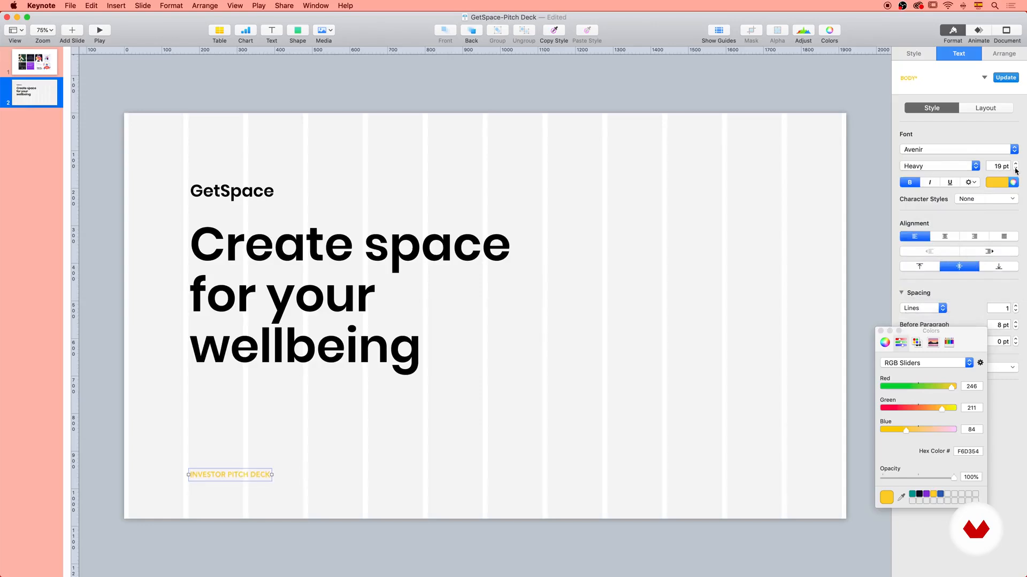
left_click(971, 183)
left_click(1013, 218)
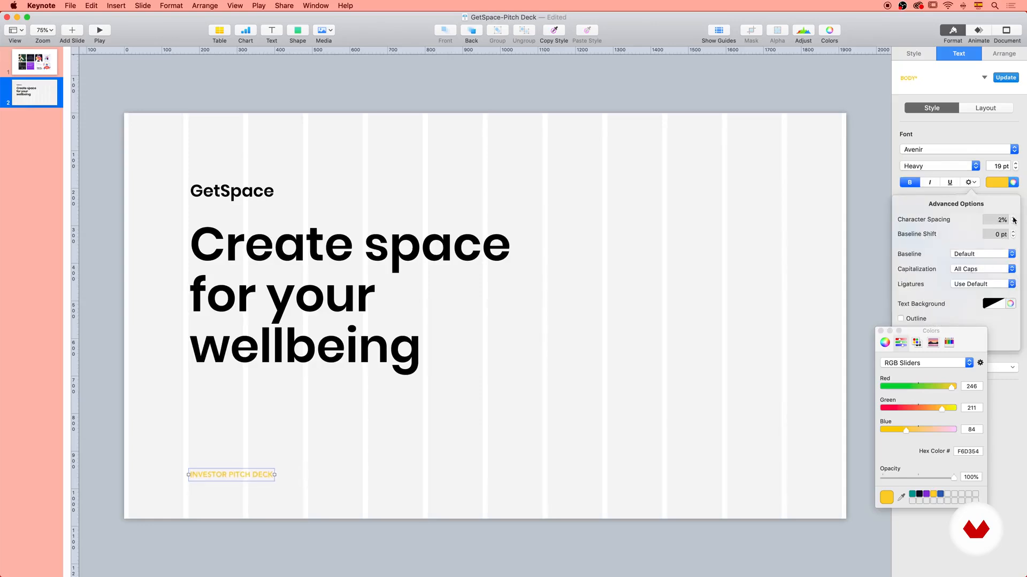
left_click(1013, 217)
left_click(1015, 164)
left_click(1016, 165)
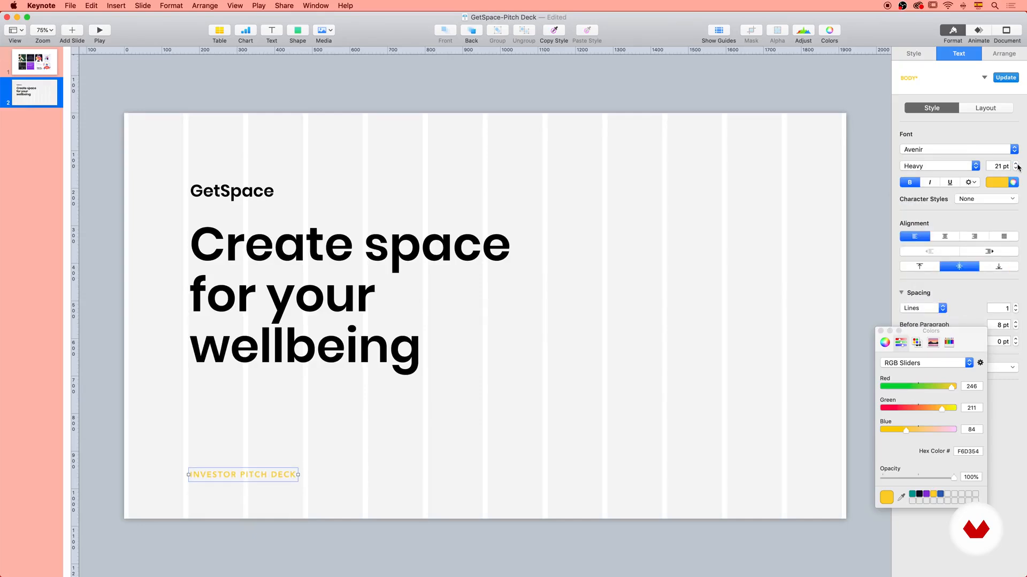
Widen the caption's character spacing further and fine-tune its alignment with the headings.
left_click(971, 183)
left_click(1013, 219)
left_click(1013, 218)
left_click(1013, 218)
left_click(1013, 218)
left_click(1013, 218)
left_click(1013, 219)
left_click(592, 307)
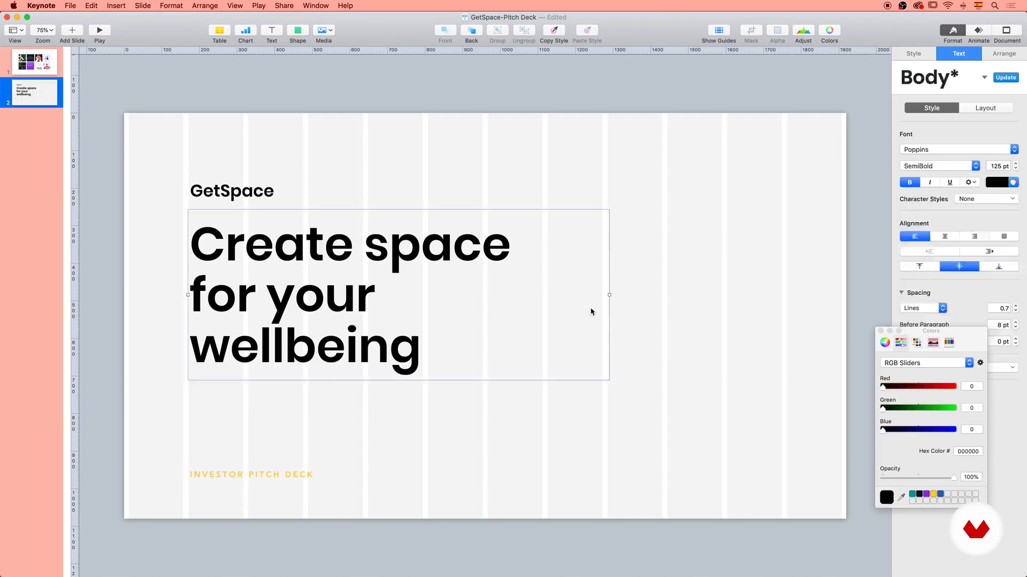
left_click(615, 412)
left_click_drag(305, 476, 305, 477)
left_click(380, 463)
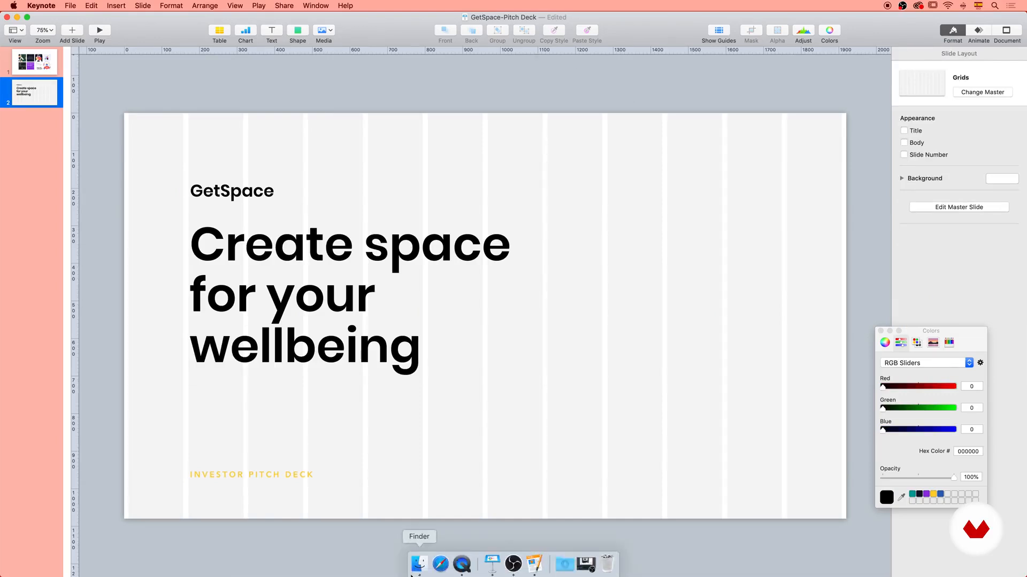
Switch to Finder and look through the previews of 01.png to 14.png in the Illustrations export folder.
left_click(420, 566)
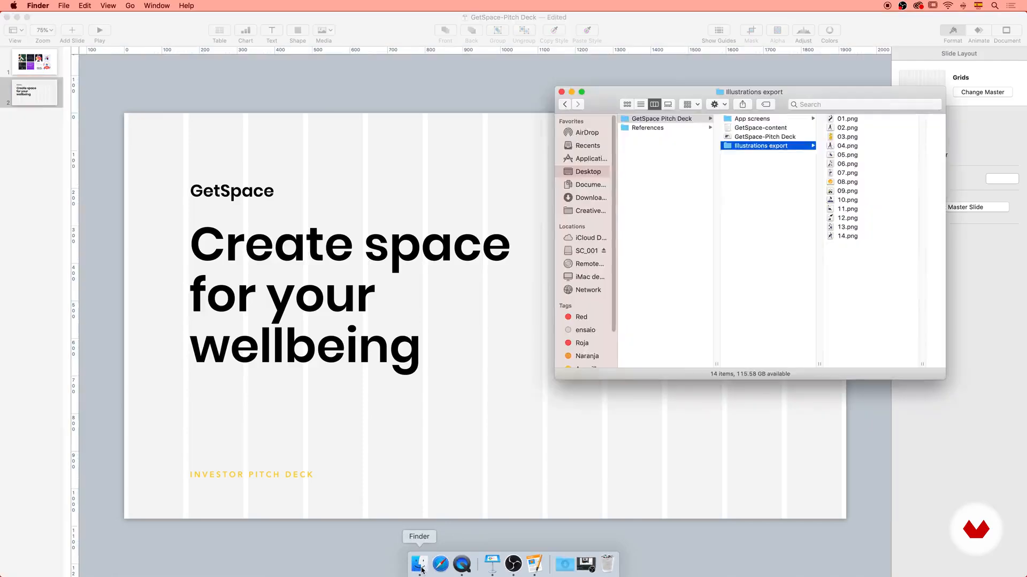
left_click(845, 119)
key("space")
key("space")
key("Down")
key("Down")
key("Down")
key("Down")
key("Down")
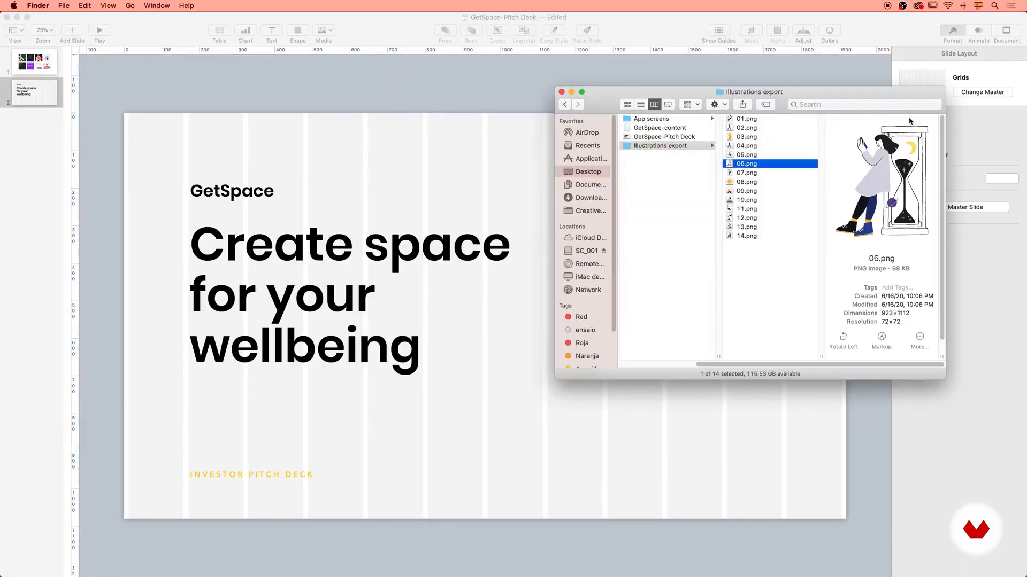
key("Down")
key("Down")
key("Down")
key("Down")
key("Down")
key("Down")
key("Down")
key("Down")
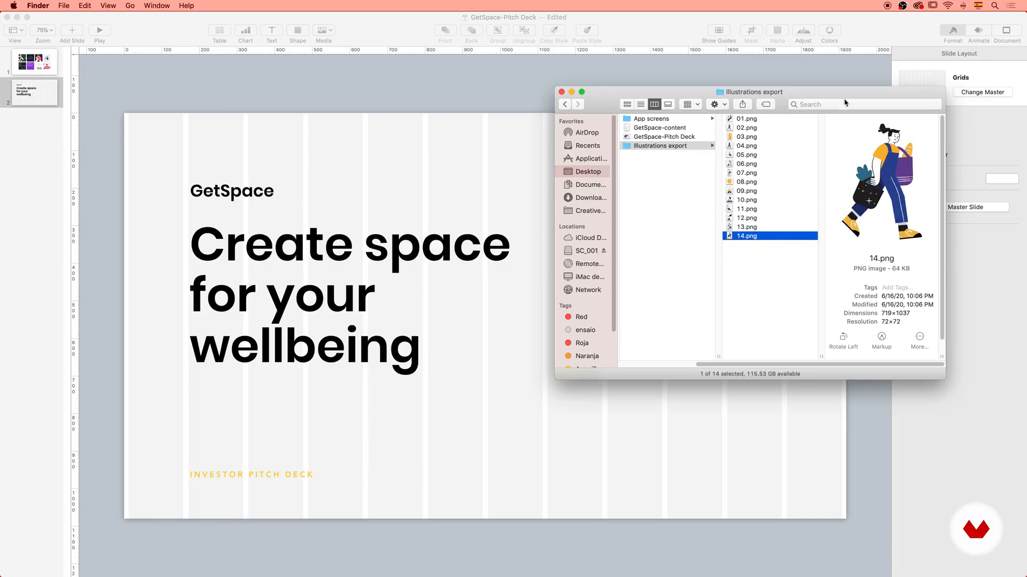
Preview 01.png from the Illustrations export folder and place it on the cover slide beside the main heading.
left_click(766, 120)
key("space")
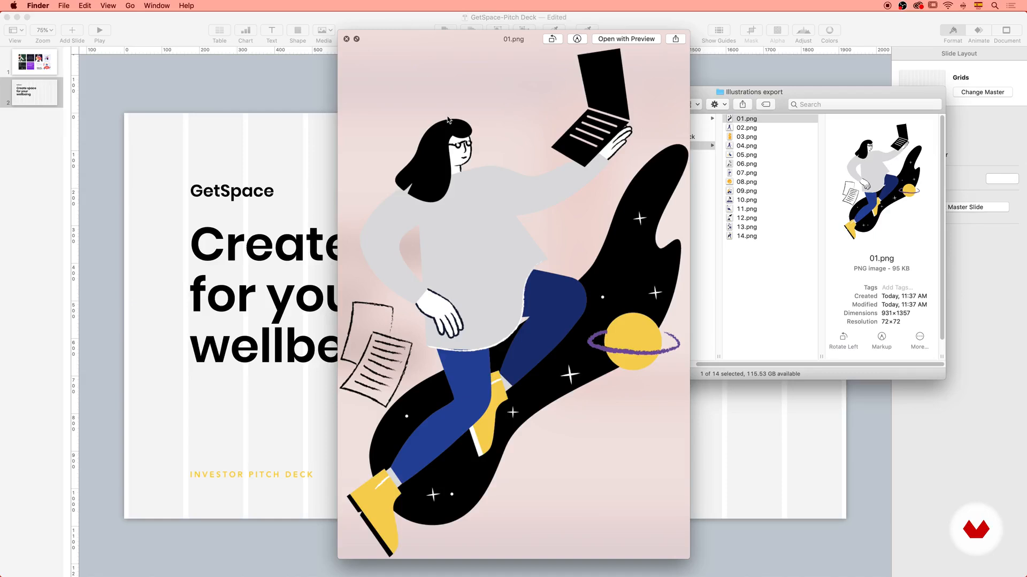
key("space")
left_click_drag(747, 122, 639, 331)
Scale the woman-with-laptop illustration down slightly and position it within the slide, beside the main heading.
left_click(498, 433)
left_click_drag(810, 138, 781, 171)
left_click_drag(627, 344, 662, 336)
left_click(805, 364)
left_click(852, 297)
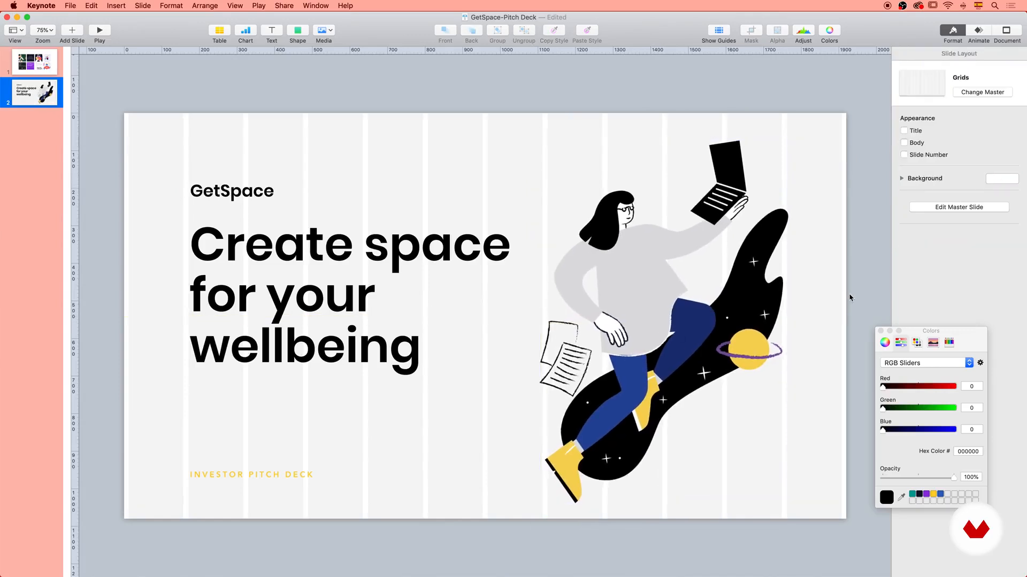
Apply the White master to the cover slide and move the GetSpace title and main heading up together.
left_click(978, 93)
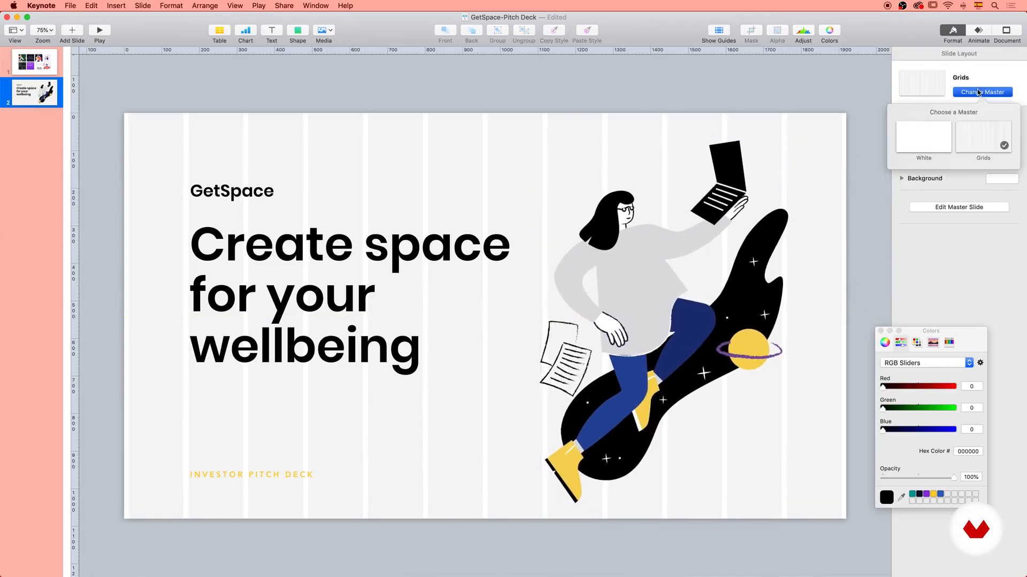
left_click(930, 139)
left_click(241, 193)
left_click(272, 258, "shift")
left_click_drag(272, 259, 273, 247)
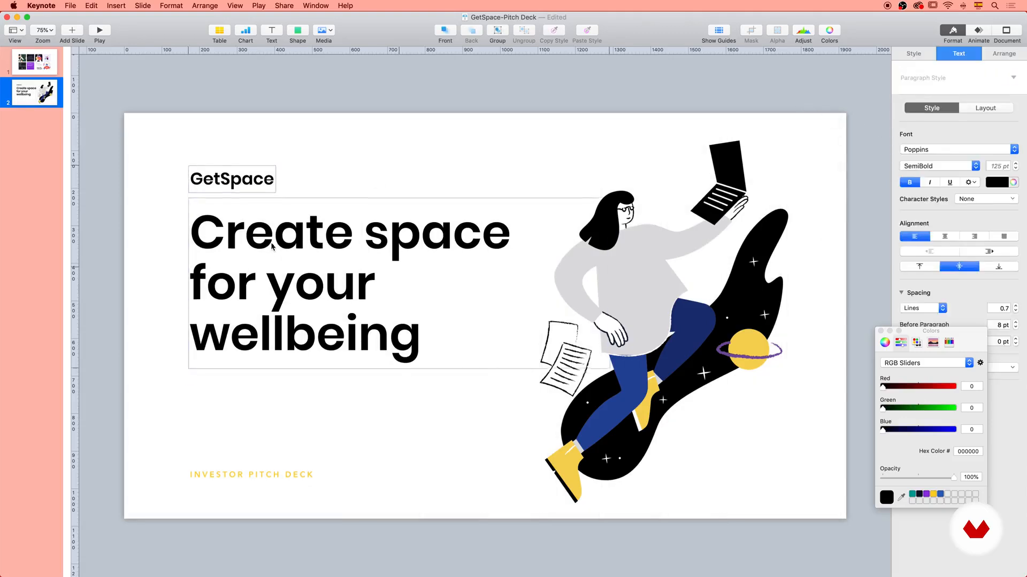
left_click(376, 150)
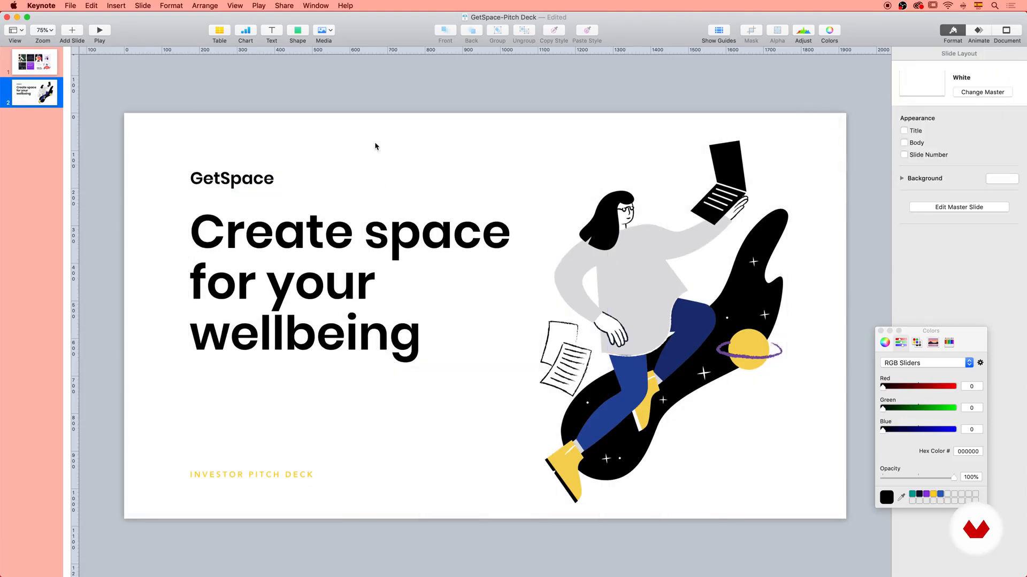
Fine-tune the vertical position of the GetSpace title and main heading together, settling them slightly higher.
left_click(266, 180)
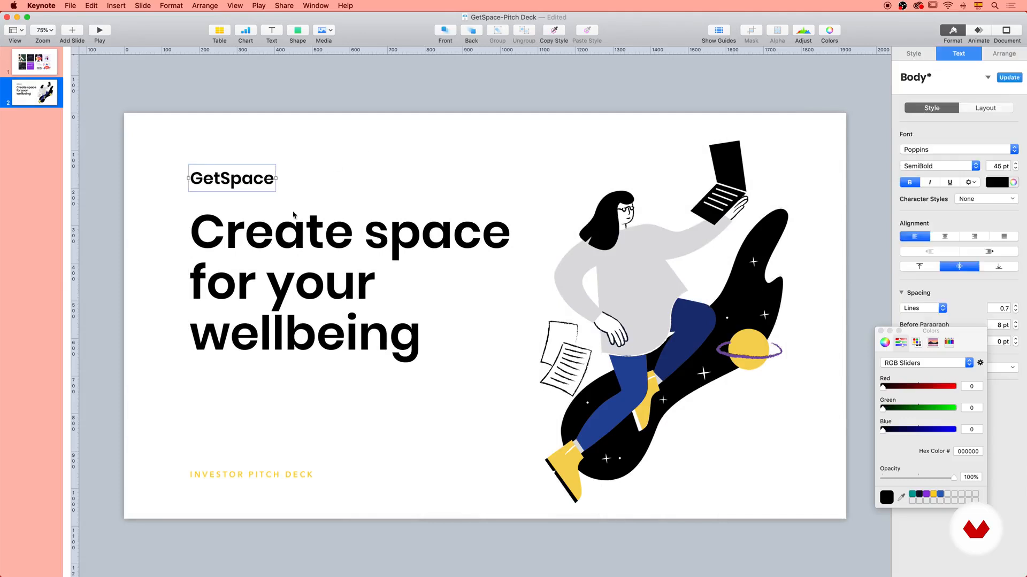
left_click(312, 229, "shift")
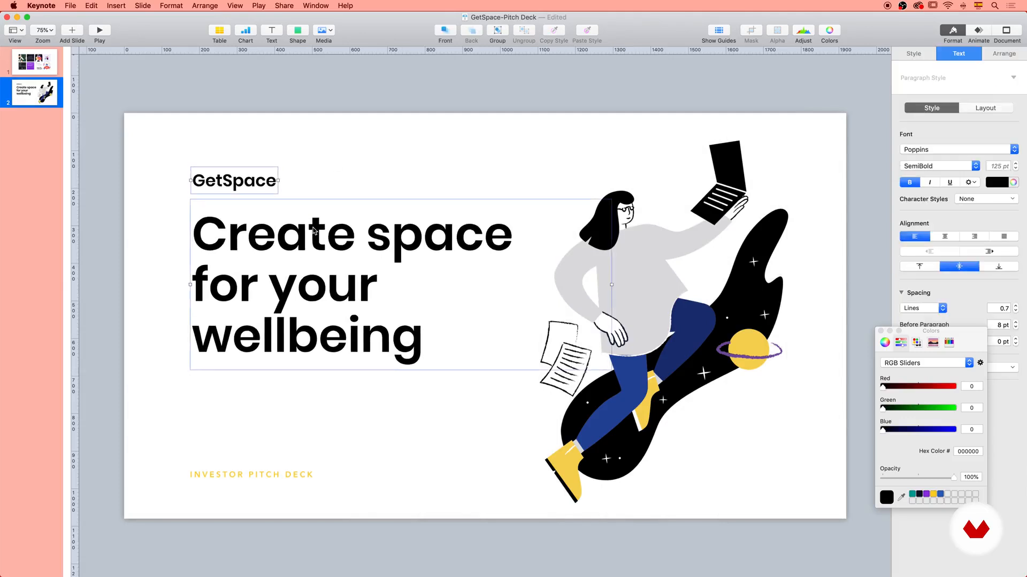
key("Down")
key("Down")
key("Down")
key("Down")
key("Down")
key("Down")
key("Down")
key("Down")
key("Down")
key("Down")
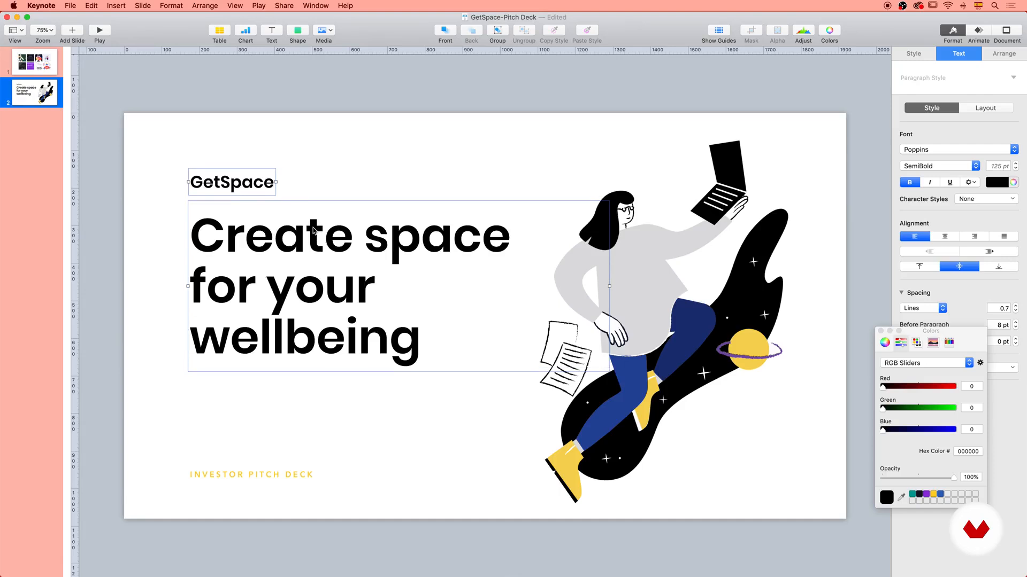
key("Up")
key("Up")
key("Up")
key("Up")
key("Up")
key("Up")
key("Up")
key("Up")
key("Up")
key("Up")
key("Up")
key("Up")
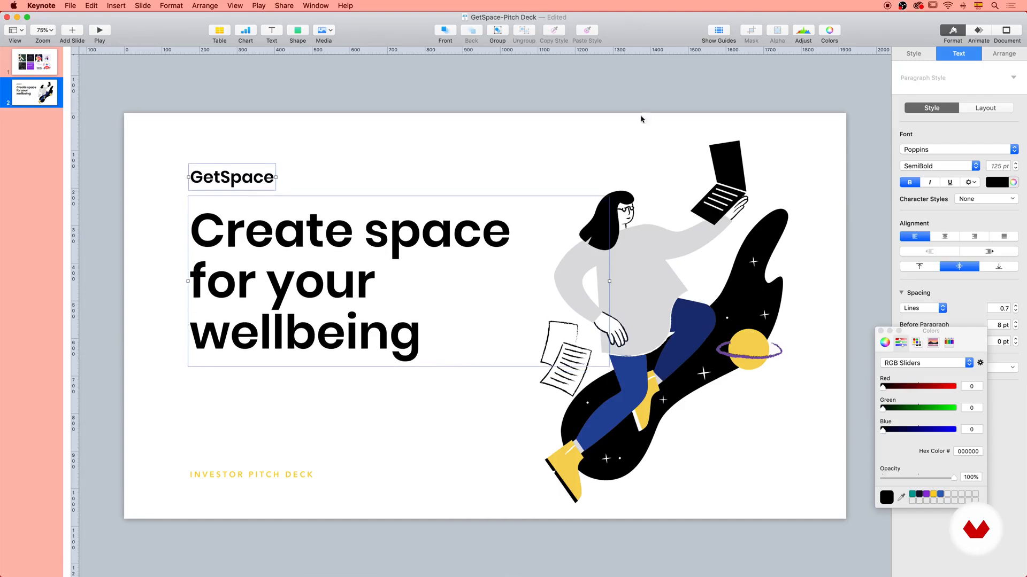
left_click(640, 67)
Shrink the illustration slightly and readjust its position beside the main heading.
left_click_drag(657, 290, 652, 292)
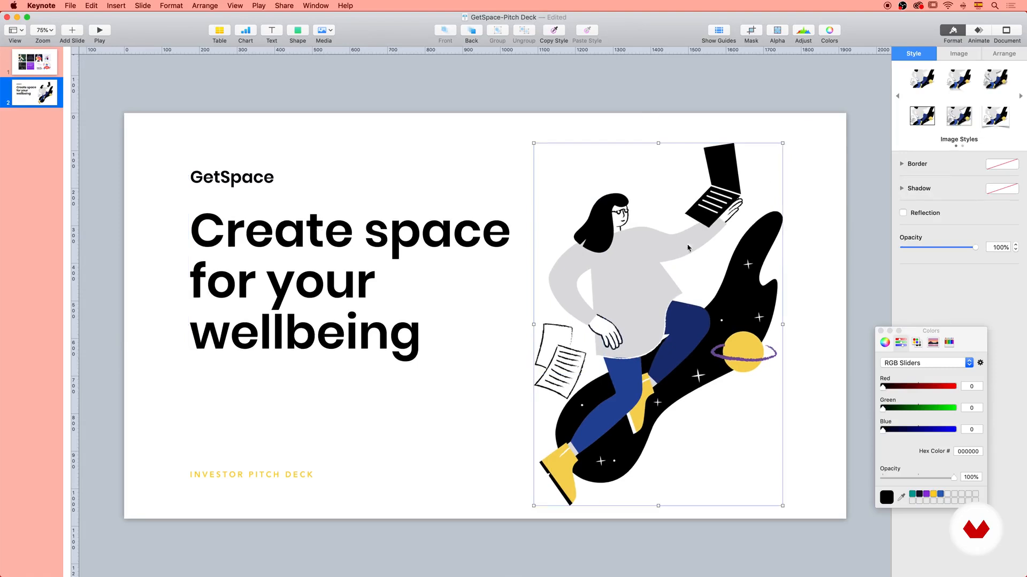
left_click_drag(782, 143, 780, 147)
left_click_drag(699, 241, 706, 240)
left_click(493, 383)
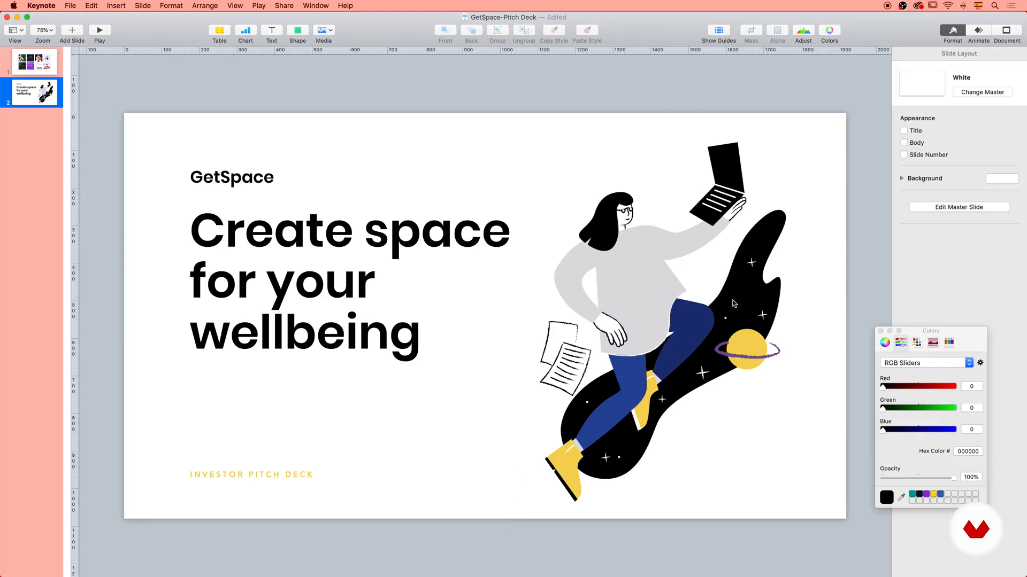
Start a freeform pen shape with a curved edge from below the slide's lower edge up to the illustration's papers.
left_click(301, 35)
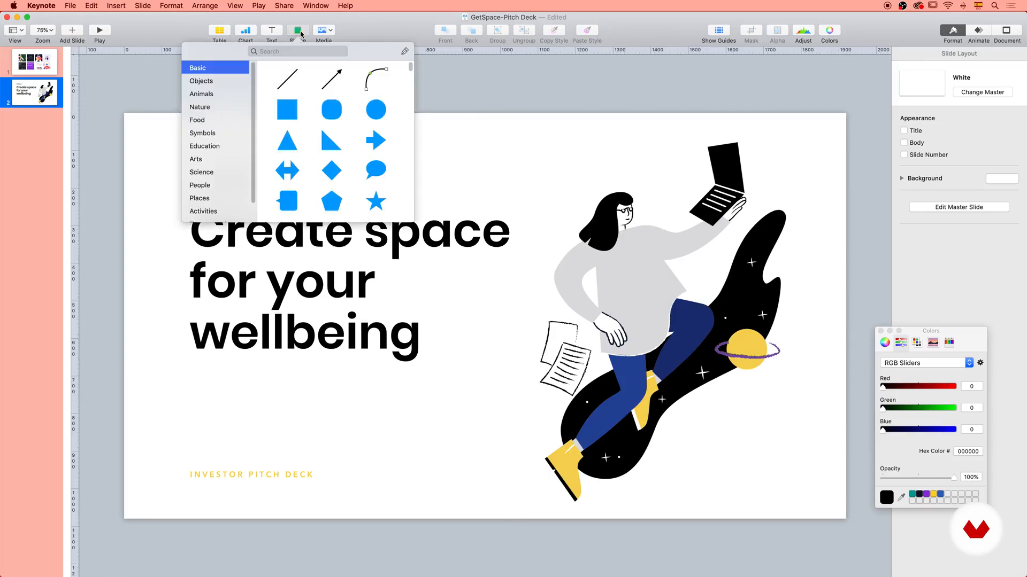
left_click(405, 52)
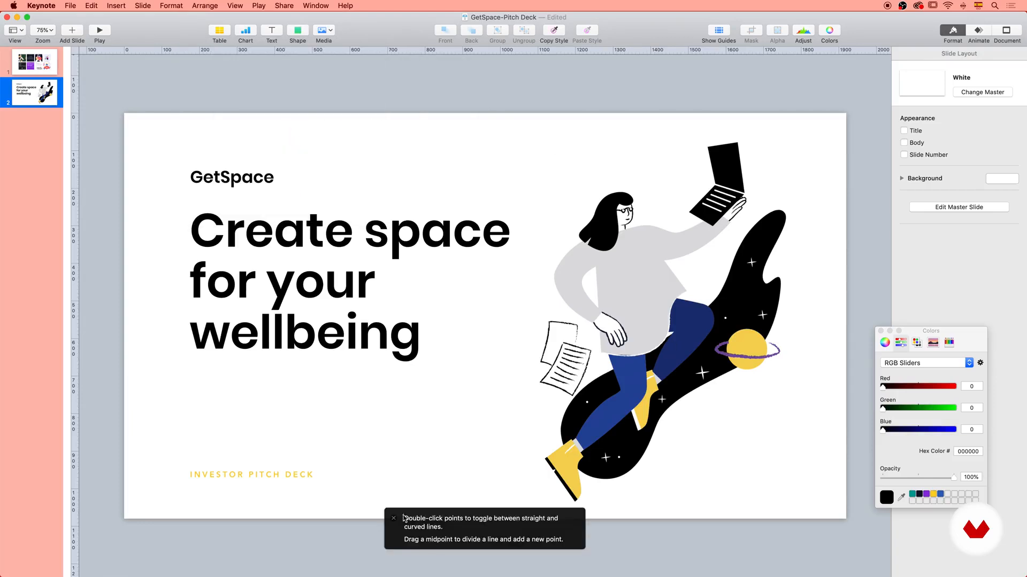
left_click(508, 526)
left_click_drag(573, 399, 601, 378)
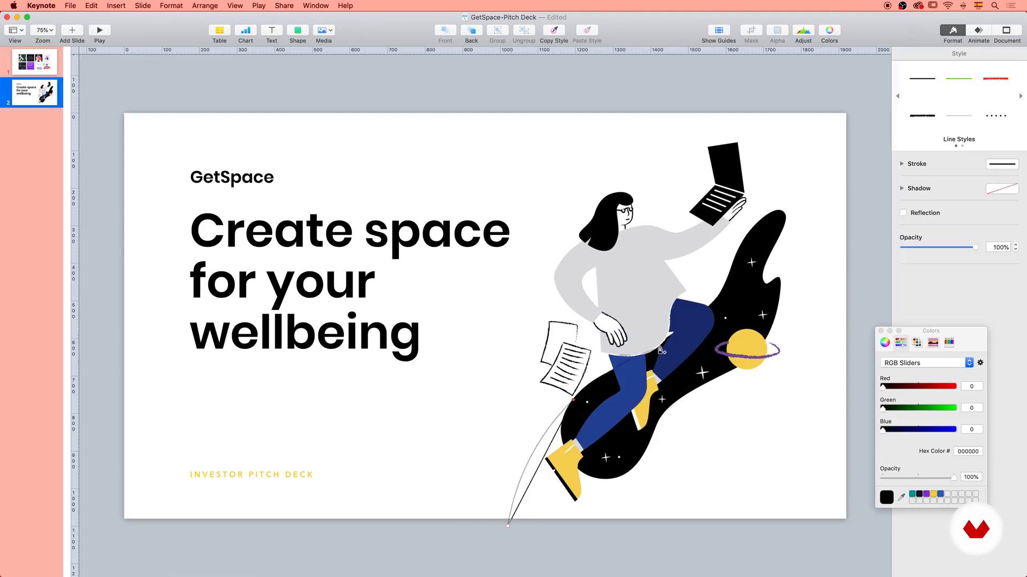